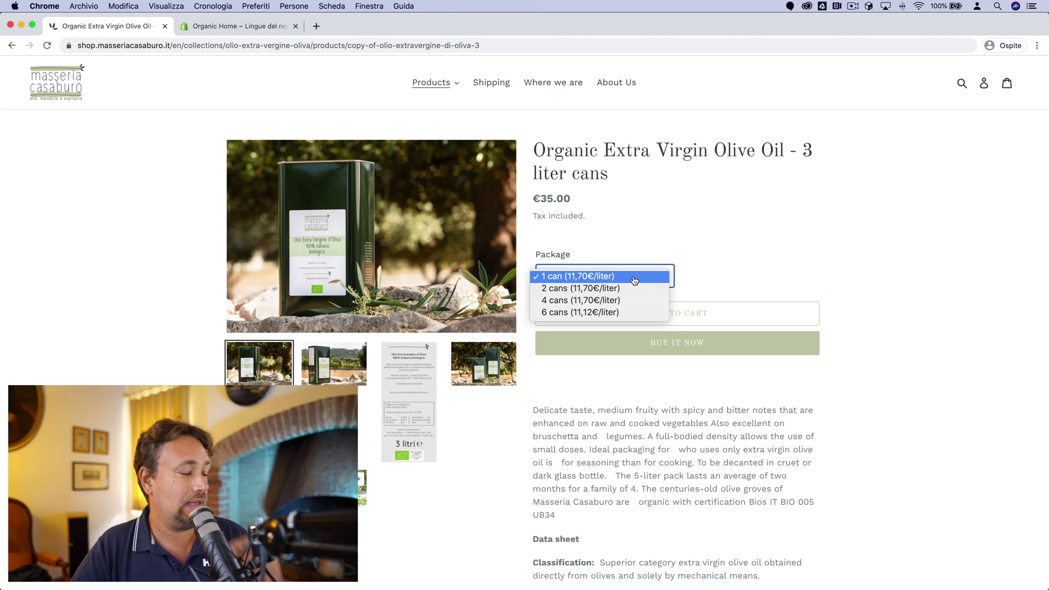
# - Close the package options and examine the 3 liter olive oil product page, including its description and the untranslated related-products heading
pyautogui.click(708, 367)
pyautogui.scroll(-2, 687, 375)
pyautogui.moveTo(604, 306); pyautogui.dragTo(694, 469)
pyautogui.click(692, 466)
pyautogui.scroll(-5, 678, 437)
pyautogui.scroll(-15, 661, 422)
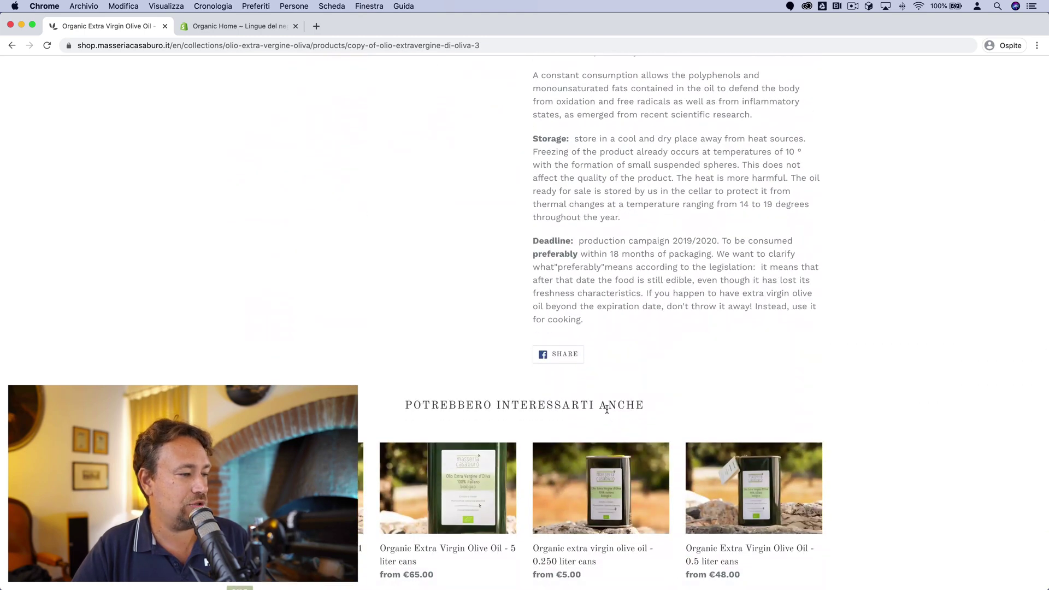
pyautogui.moveTo(651, 411); pyautogui.dragTo(394, 400)
pyautogui.scroll(-4, 447, 408)
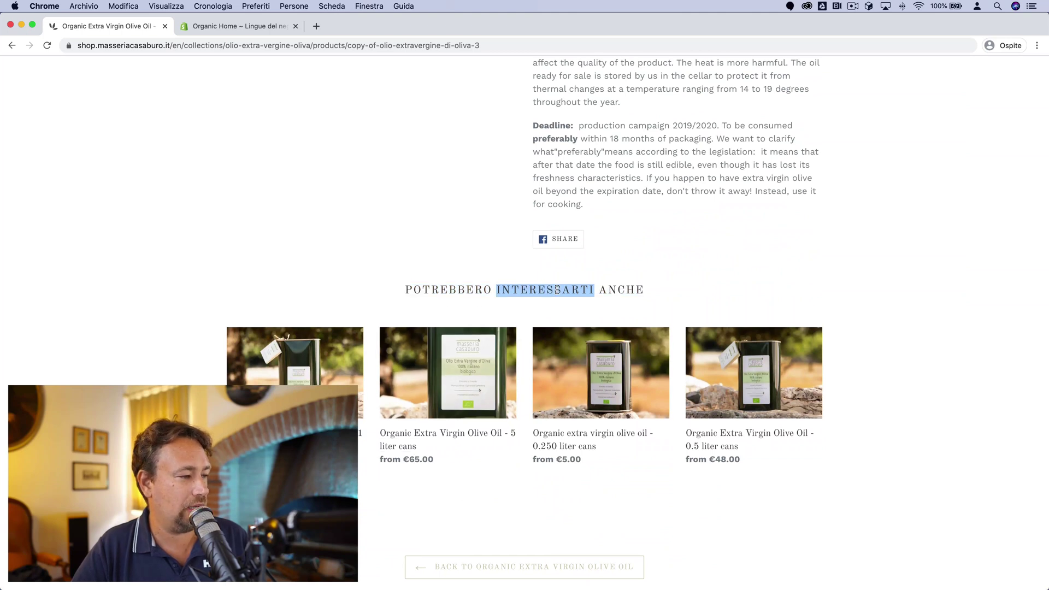
pyautogui.tripleClick(557, 289)
pyautogui.click(586, 288)
pyautogui.scroll(-2, 585, 288)
pyautogui.scroll(-5, 585, 289)
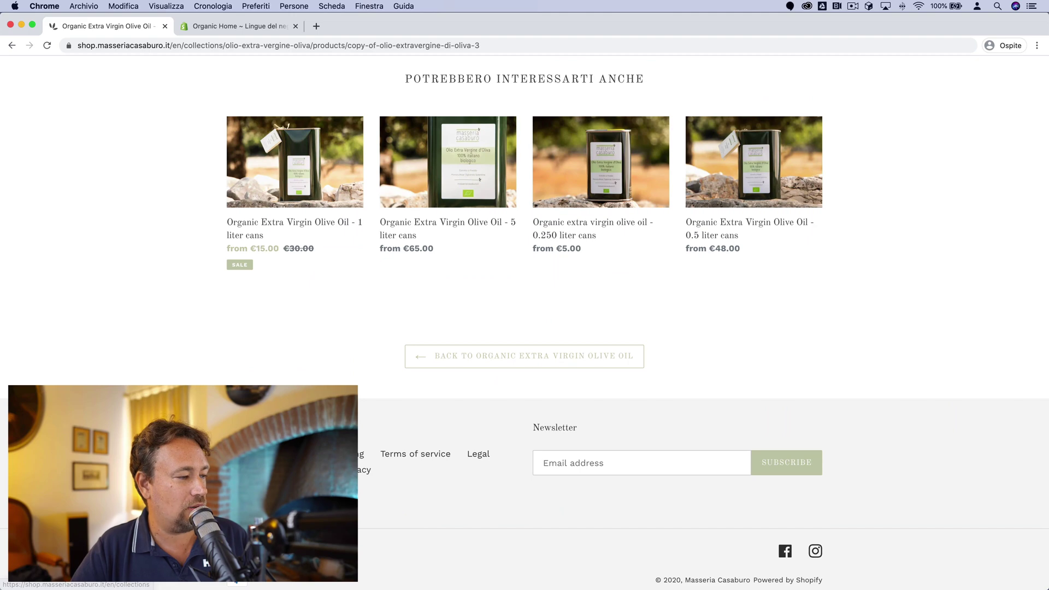
pyautogui.scroll(20, 479, 454)
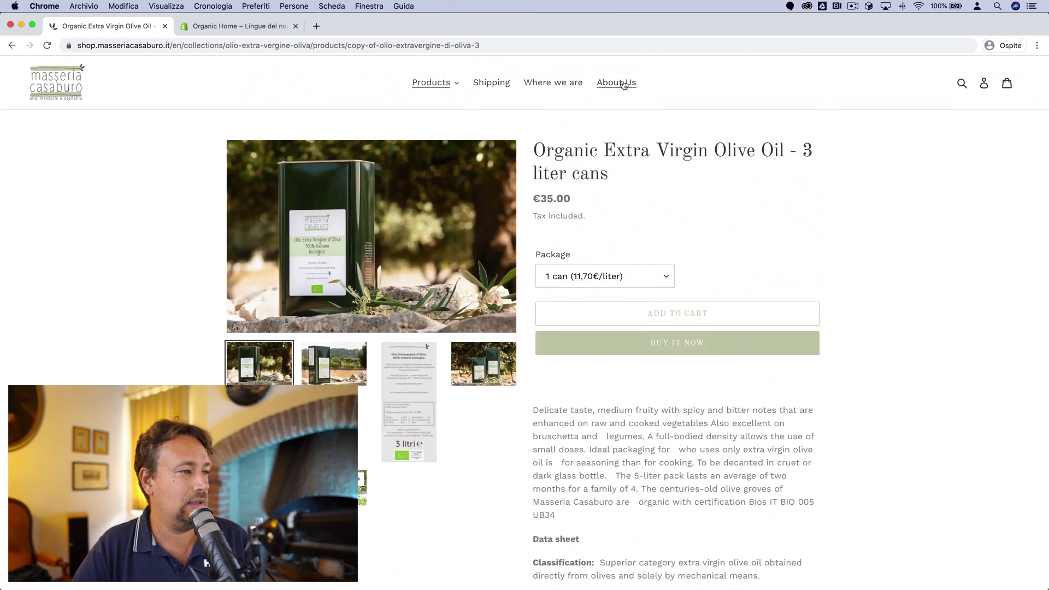
# - Open the shop's About Us page and examine its English content
pyautogui.click(623, 84)
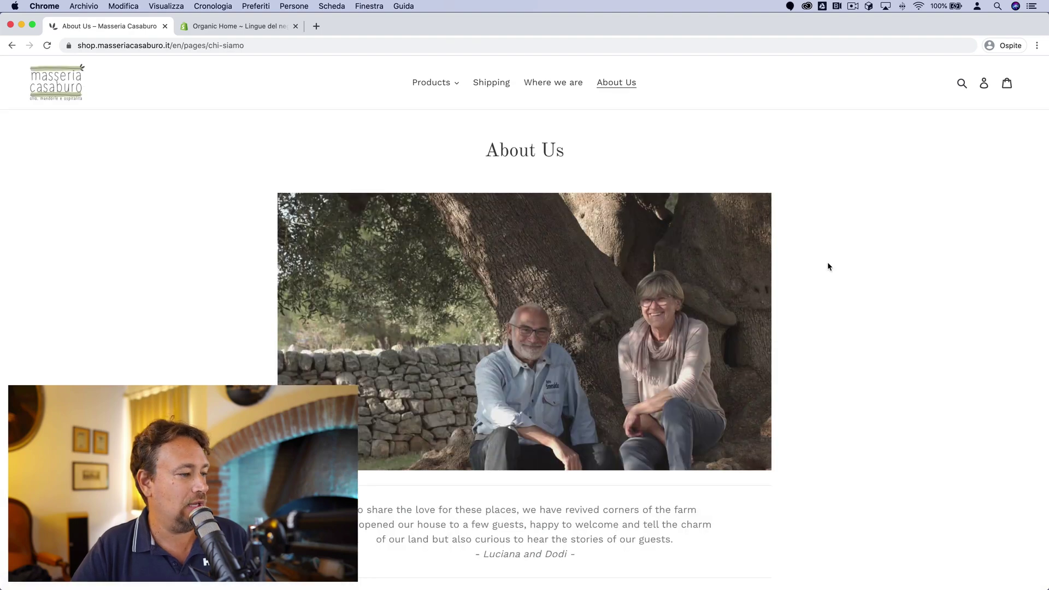
pyautogui.scroll(-3, 827, 265)
pyautogui.scroll(-2, 571, 467)
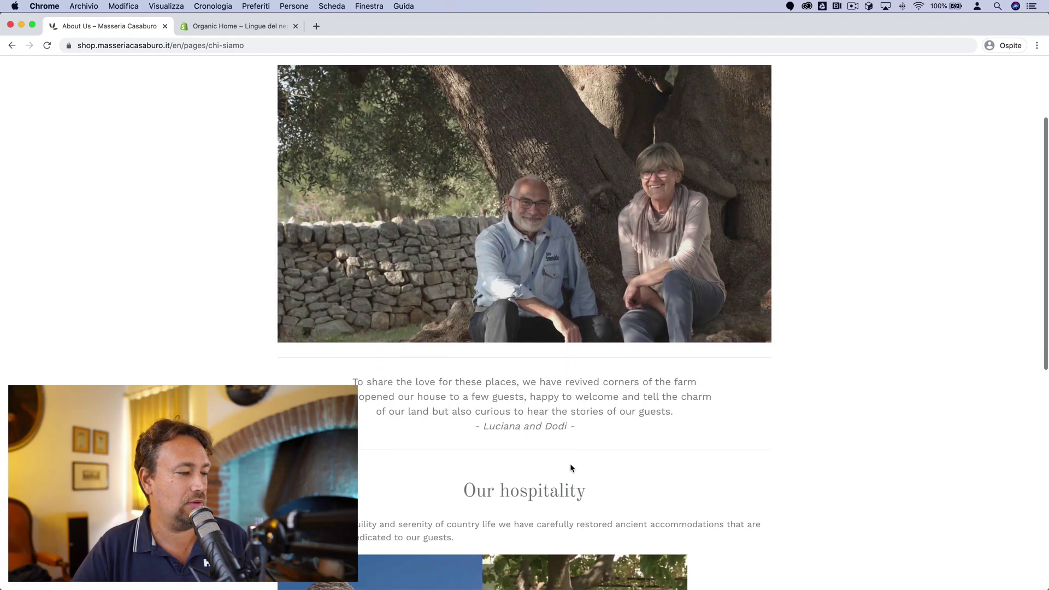
pyautogui.scroll(5, 570, 466)
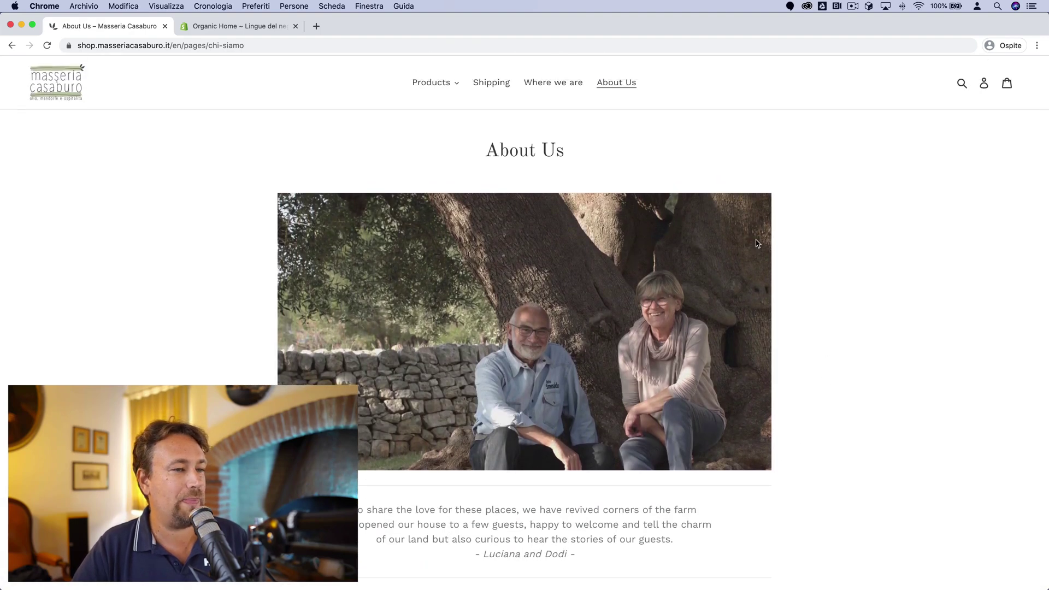
# - Check the customer login page and the home page, highlighting the "en" language code in the home page address
pyautogui.click(984, 87)
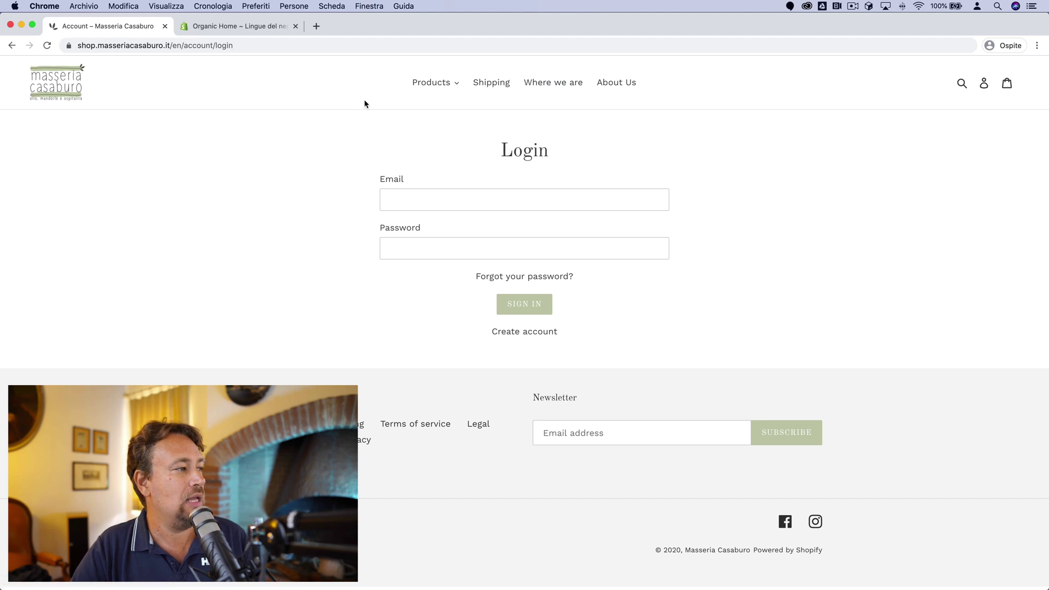
pyautogui.click(81, 91)
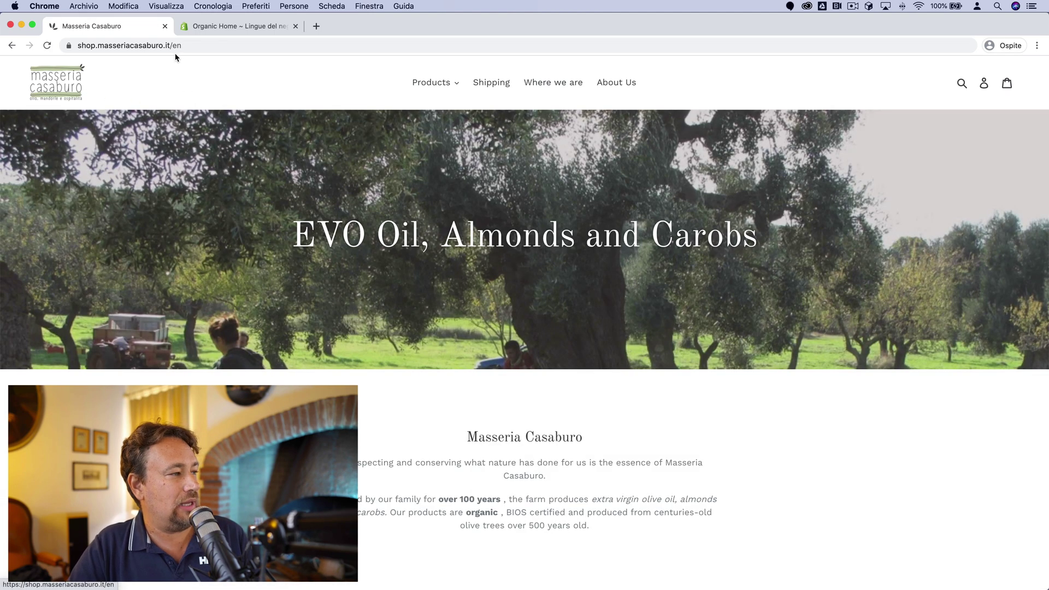
pyautogui.moveTo(172, 46); pyautogui.dragTo(195, 48)
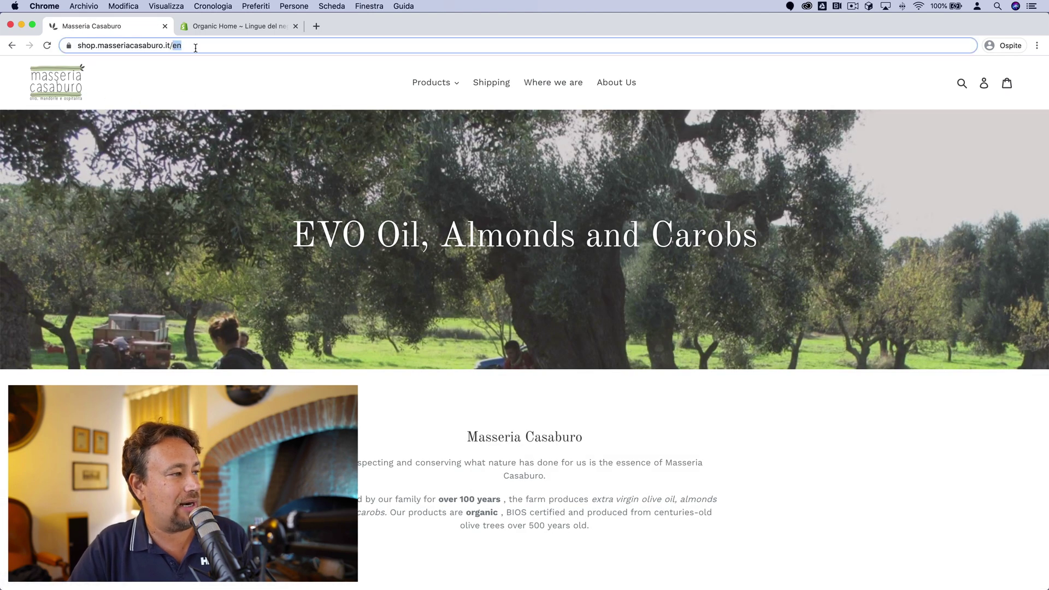
pyautogui.click(442, 84)
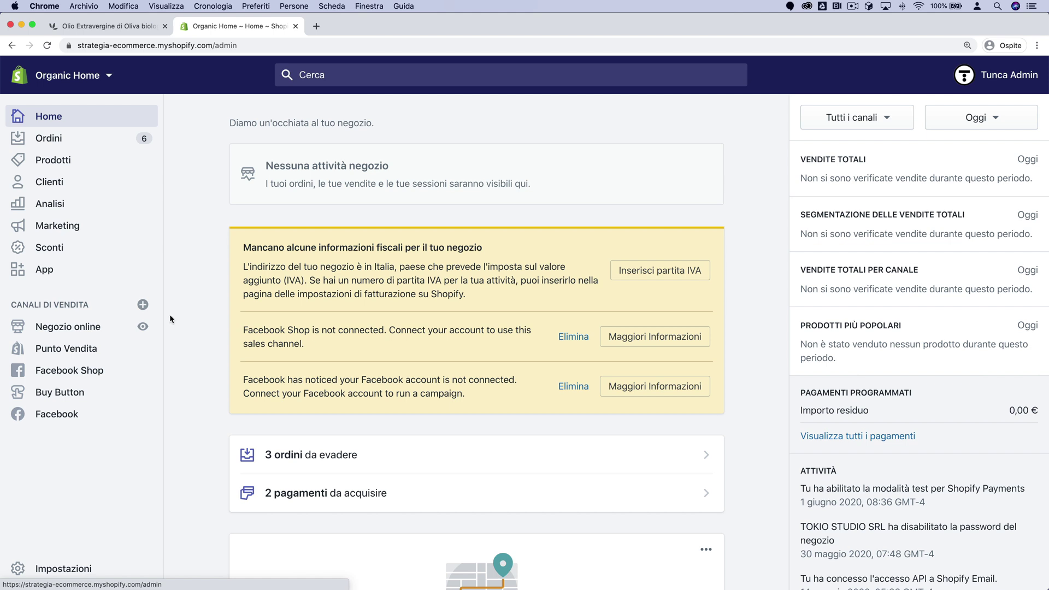
# - Open the store languages settings (Lingue del negozio) in the Shopify admin and review the default language, published languages and translation app notice
pyautogui.click(61, 568)
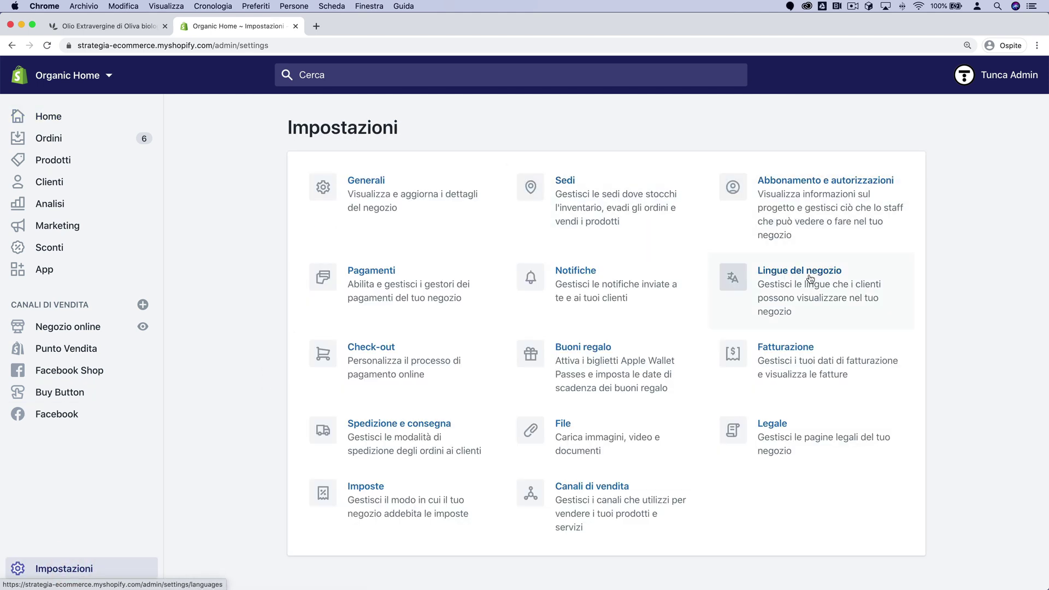
pyautogui.click(787, 288)
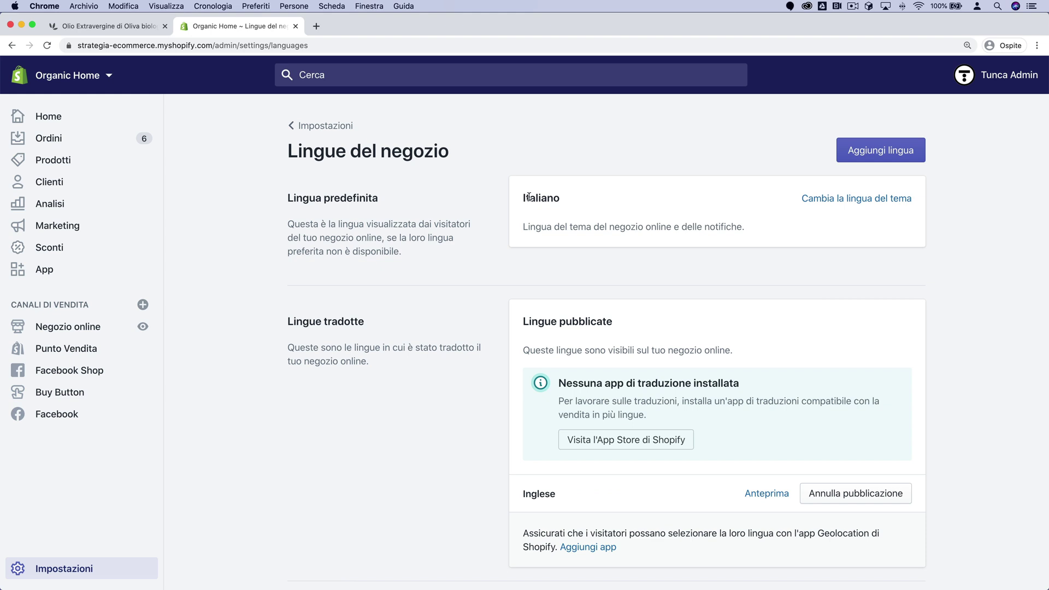
pyautogui.scroll(-3, 658, 253)
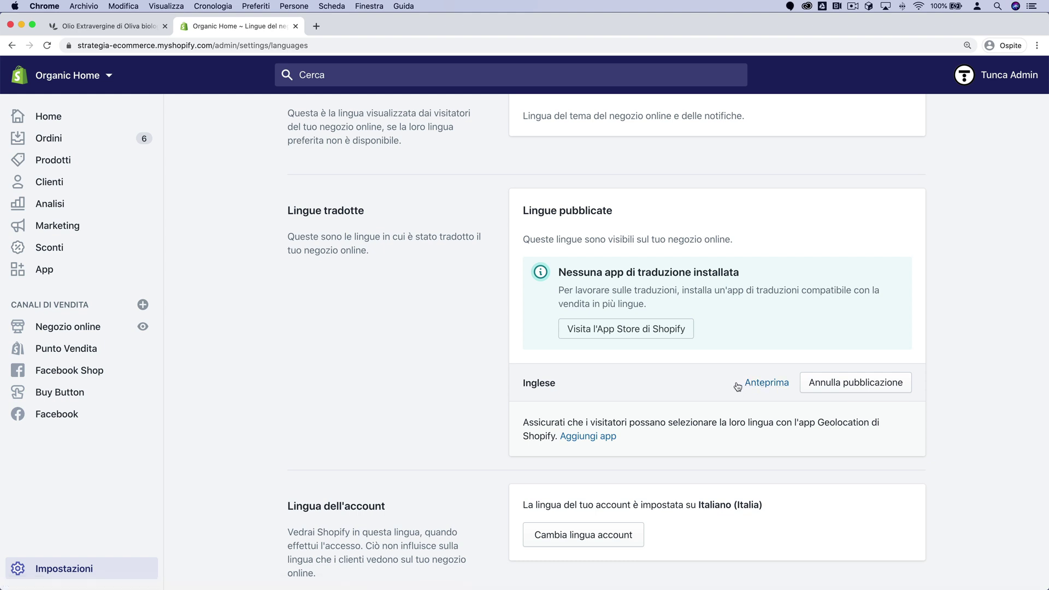
pyautogui.scroll(1, 737, 387)
pyautogui.scroll(-2, 738, 387)
pyautogui.scroll(4, 737, 387)
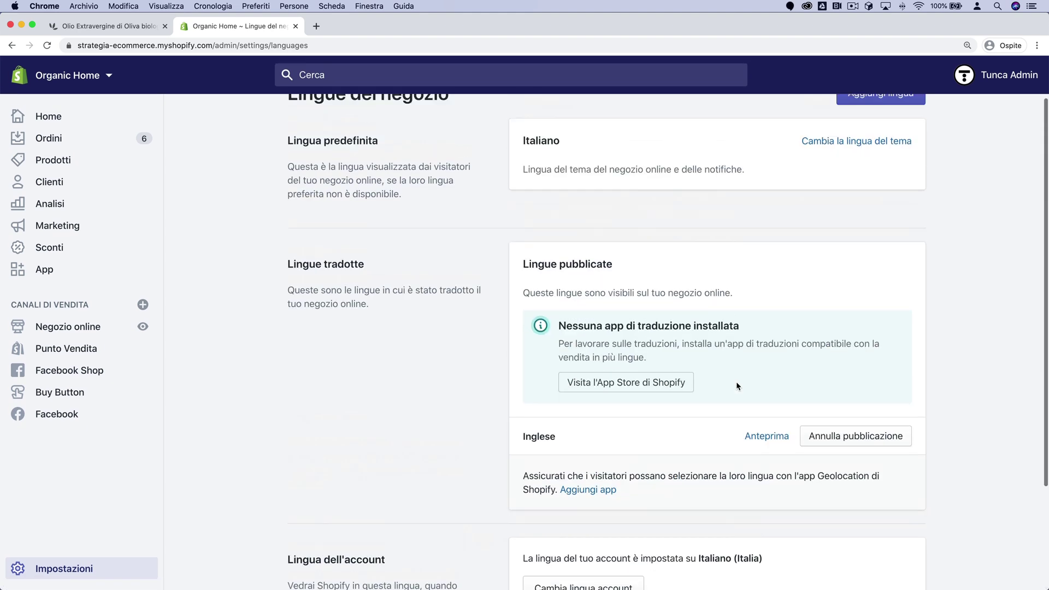
pyautogui.scroll(-4, 598, 235)
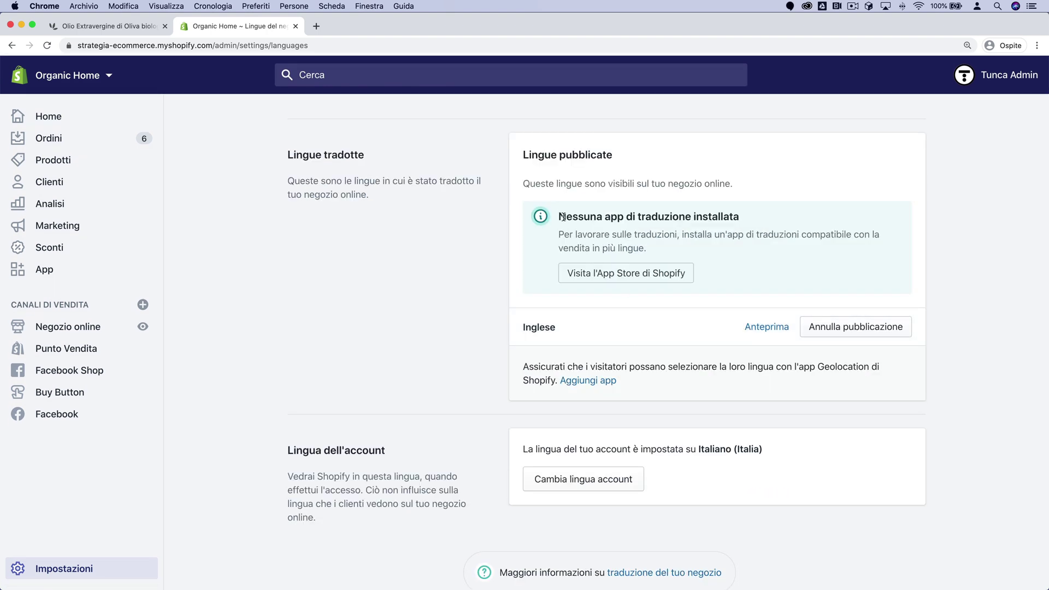
pyautogui.moveTo(559, 216); pyautogui.dragTo(751, 220)
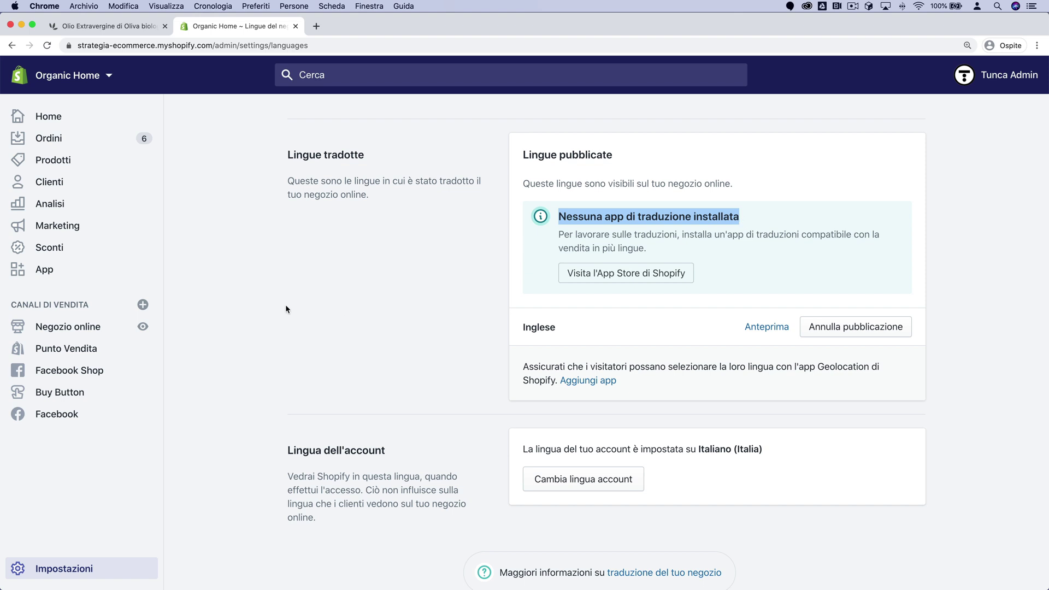
# - View the online store from the admin and switch its preview language to Inglese
pyautogui.click(142, 328)
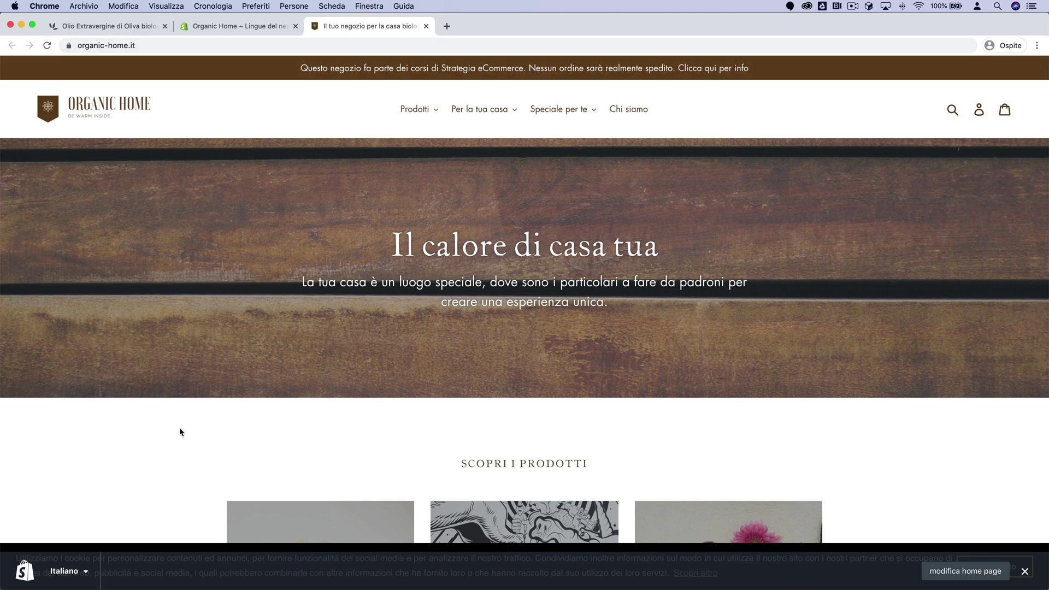
pyautogui.click(83, 577)
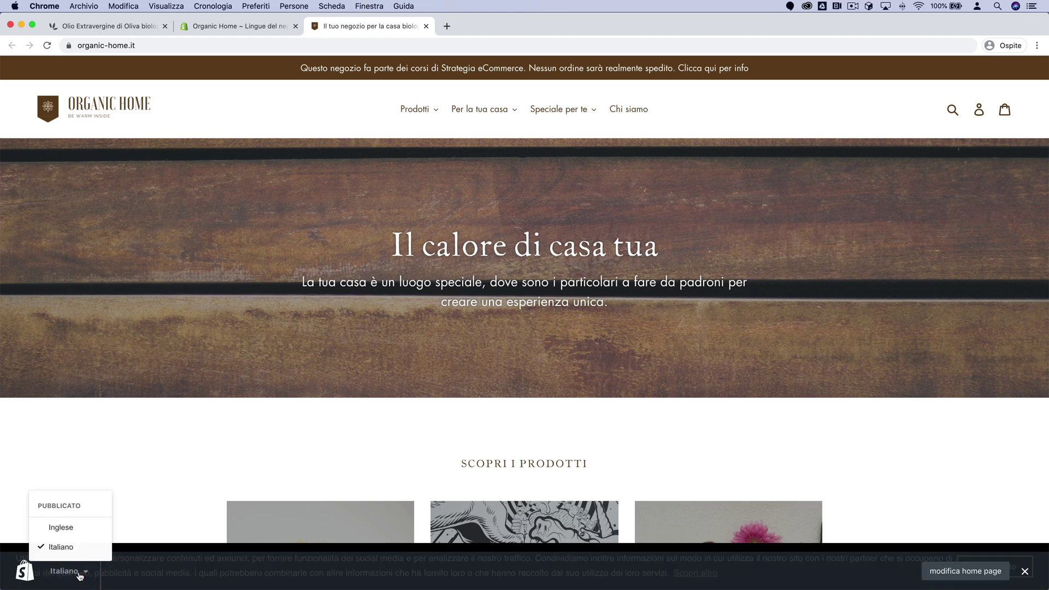
pyautogui.click(64, 528)
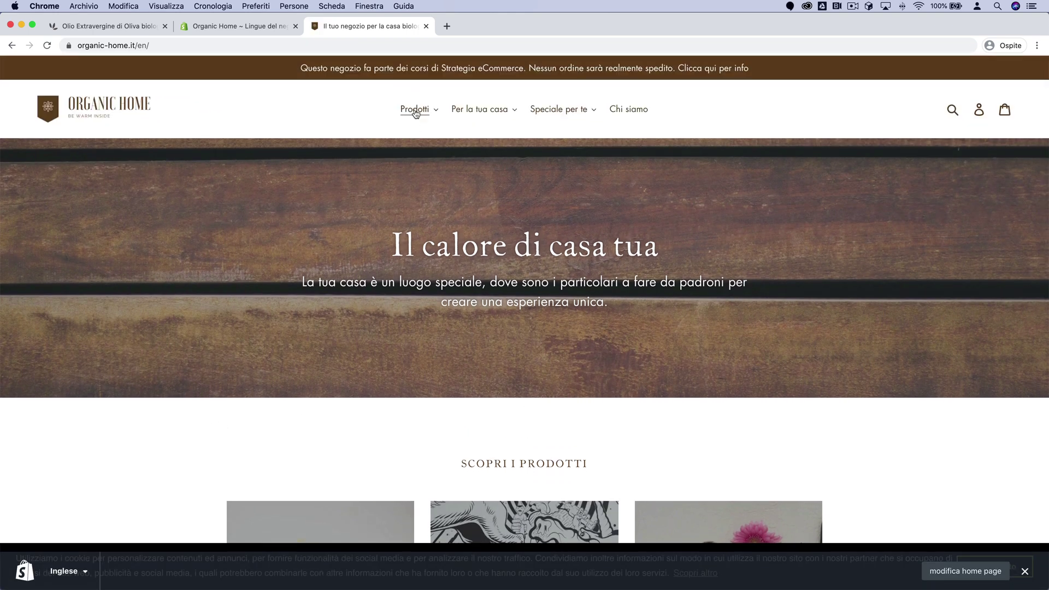
# - Check the Arredo collection and the customer login page in the English version of the storefront
pyautogui.click(415, 111)
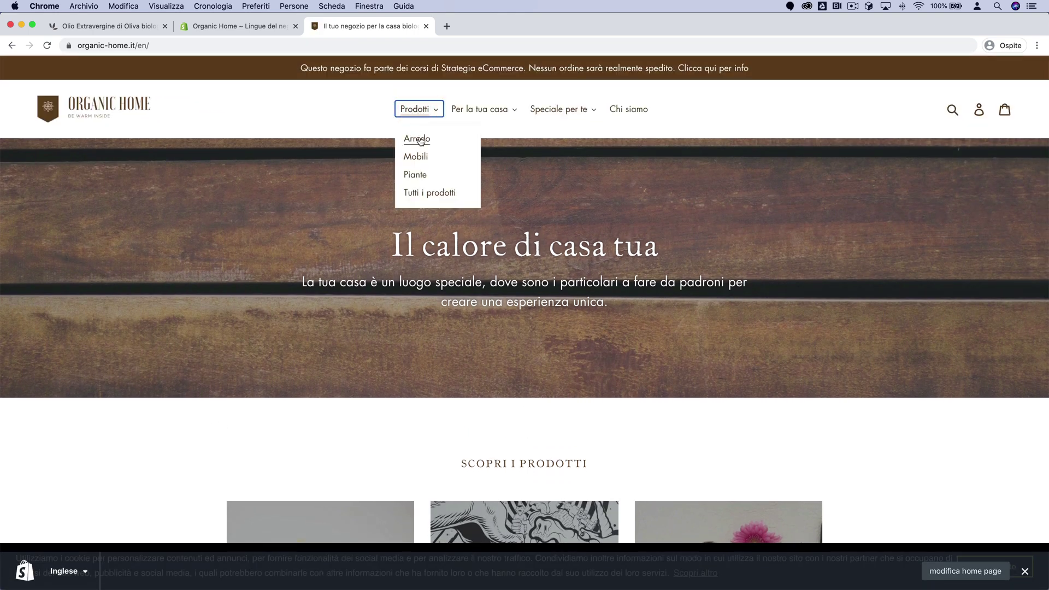
pyautogui.click(417, 139)
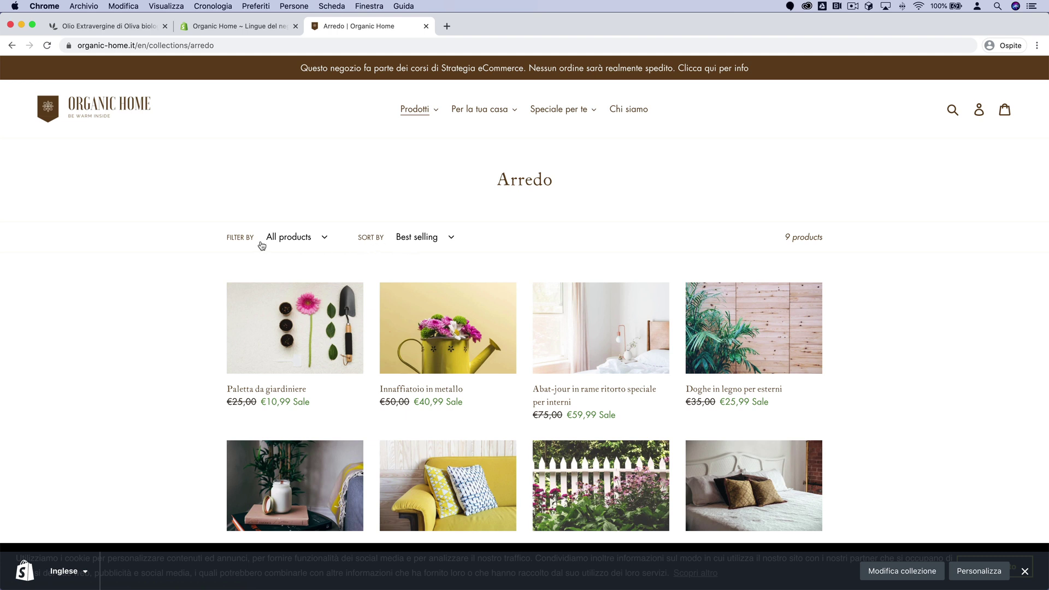
pyautogui.click(980, 111)
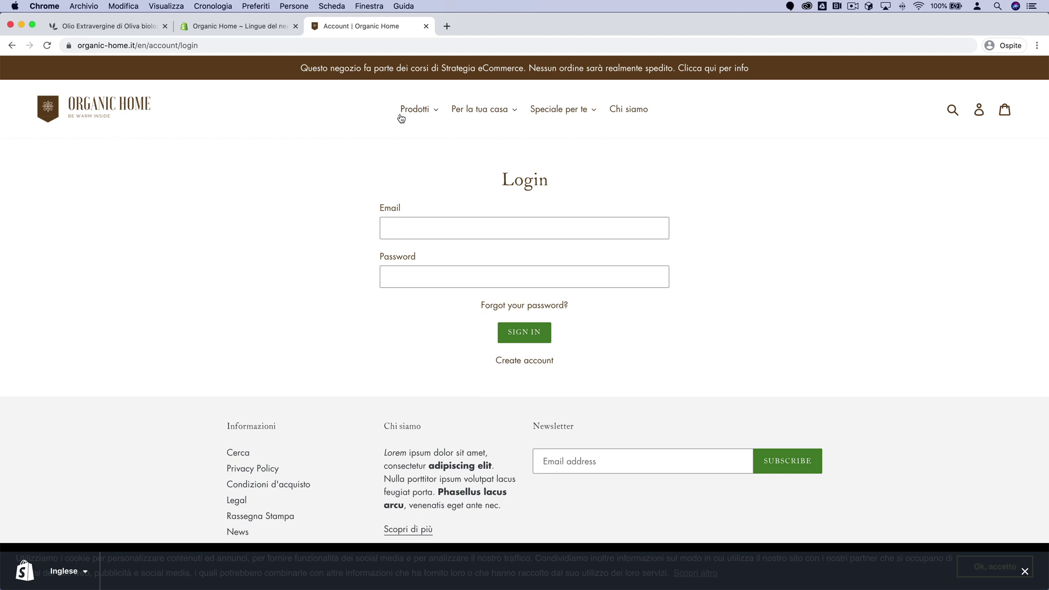
# - Inspect the "en" language code in the login page's address, and return to the storefront's home page
pyautogui.click(141, 45)
pyautogui.doubleClick(166, 46)
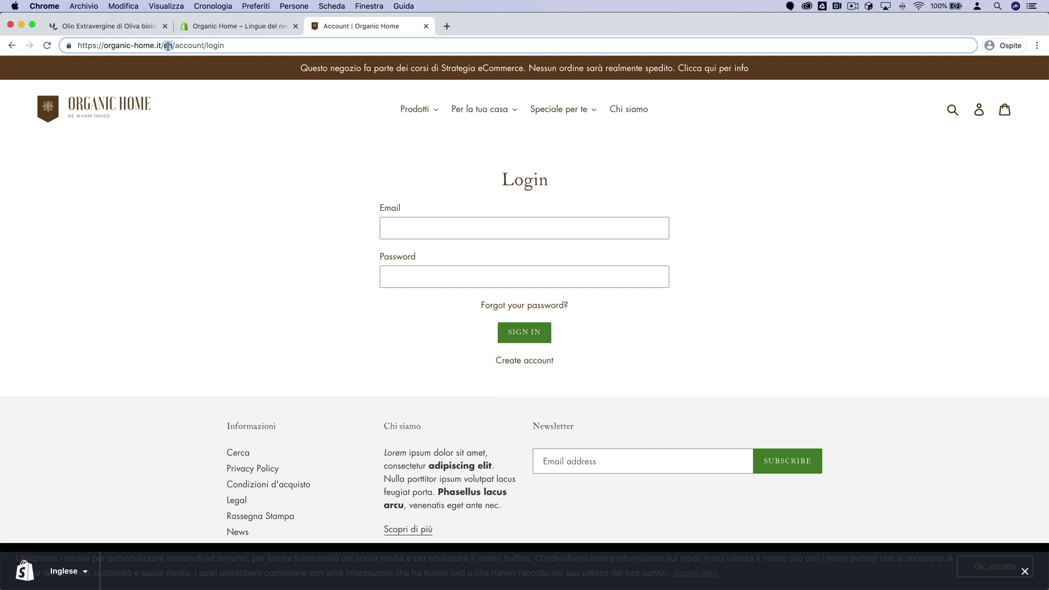
pyautogui.click(238, 46)
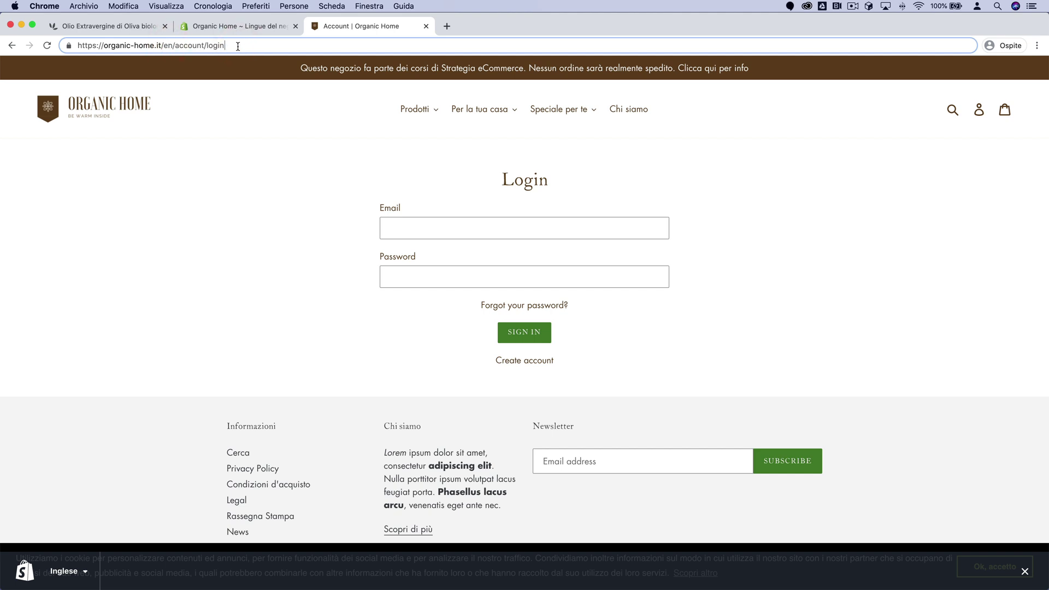
pyautogui.click(70, 107)
# - Return to the admin's languages settings and visit the Shopify App Store for translation apps, continuing with the existing admin account
pyautogui.click(240, 26)
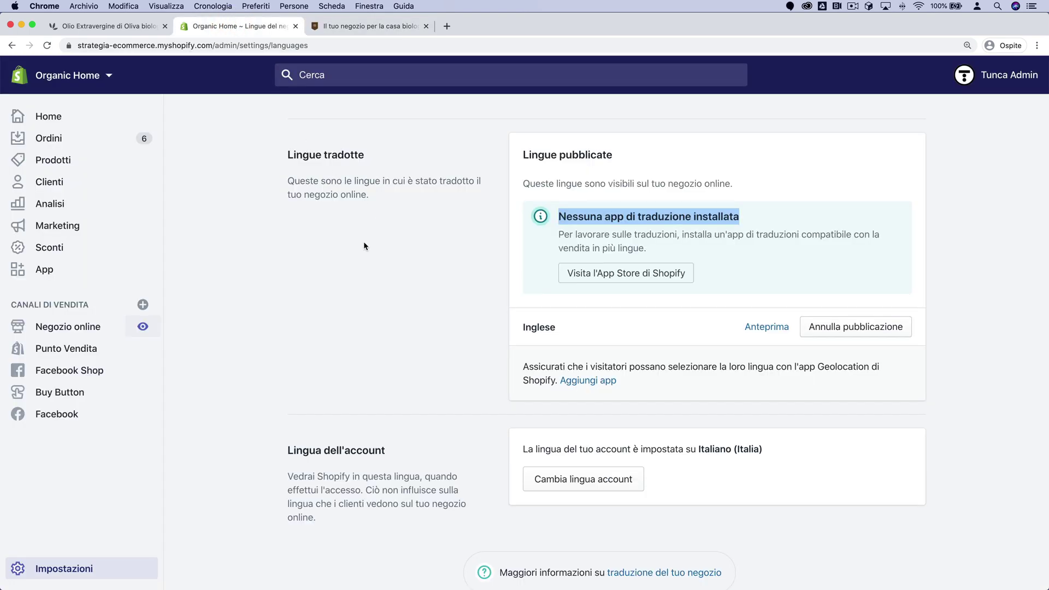
pyautogui.click(370, 258)
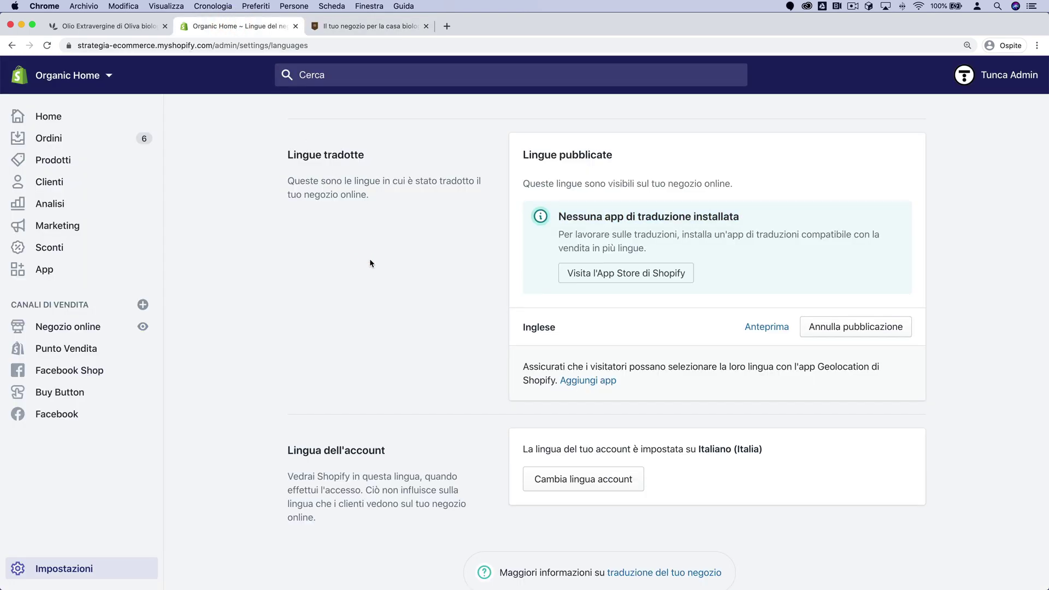
pyautogui.click(639, 278)
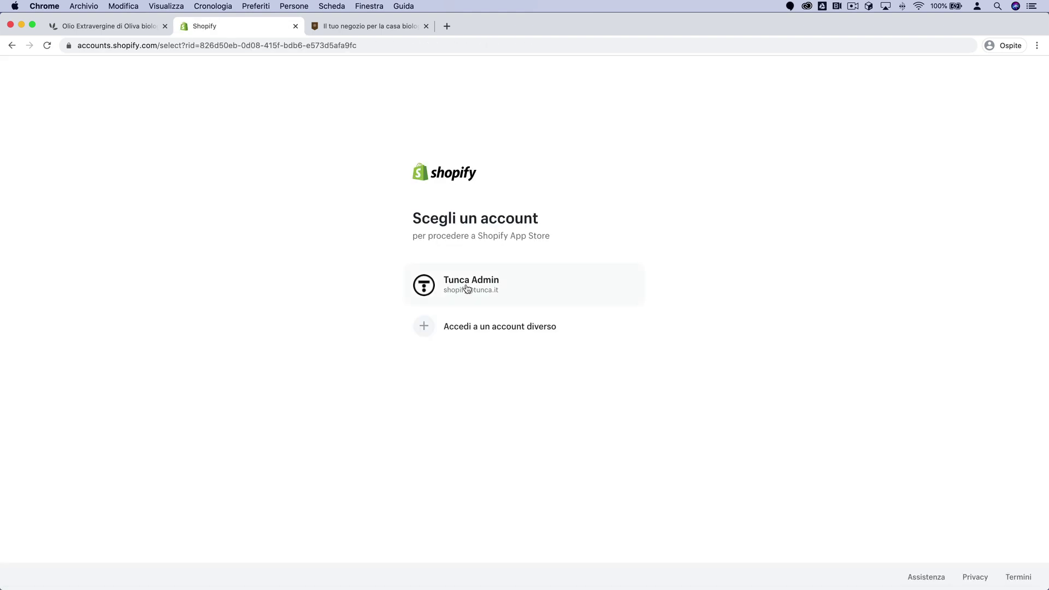
pyautogui.click(467, 286)
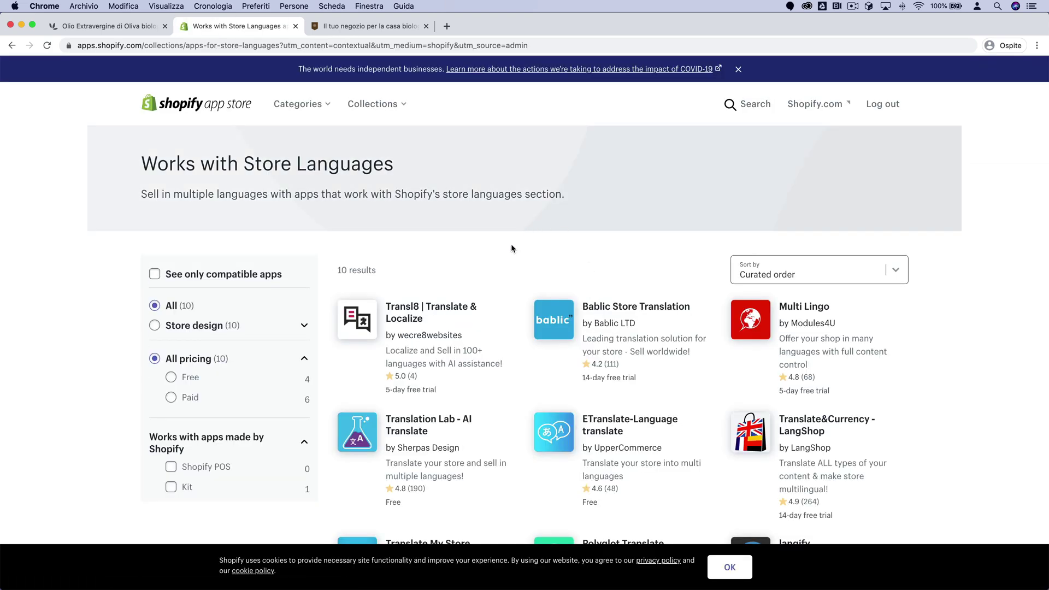
# - Browse the apps that work with store languages and filter them by Free pricing
pyautogui.scroll(-5, 552, 245)
pyautogui.scroll(3, 552, 250)
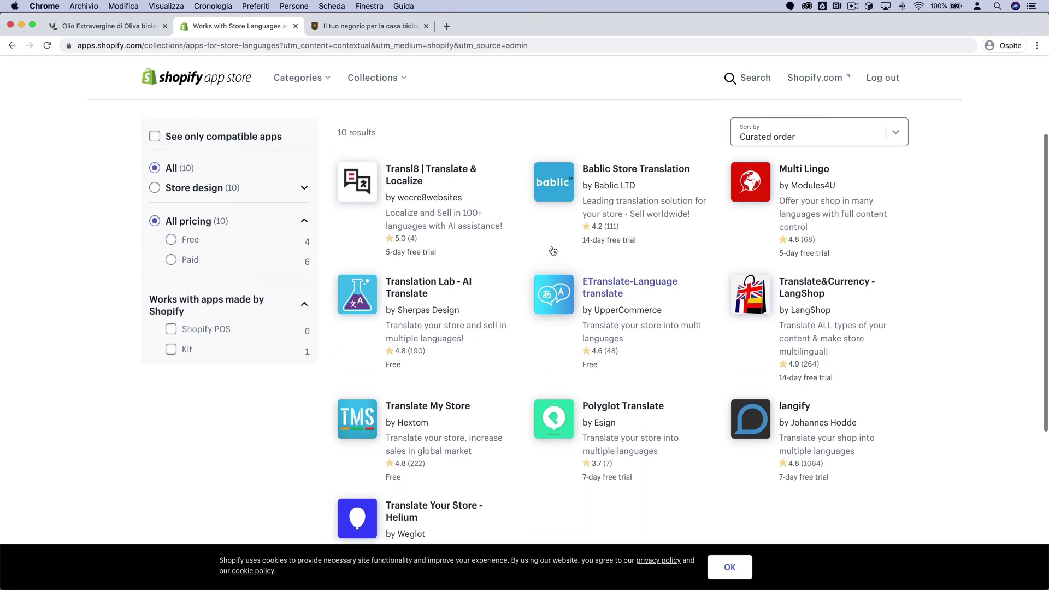
pyautogui.scroll(-5, 553, 250)
pyautogui.scroll(-3, 553, 251)
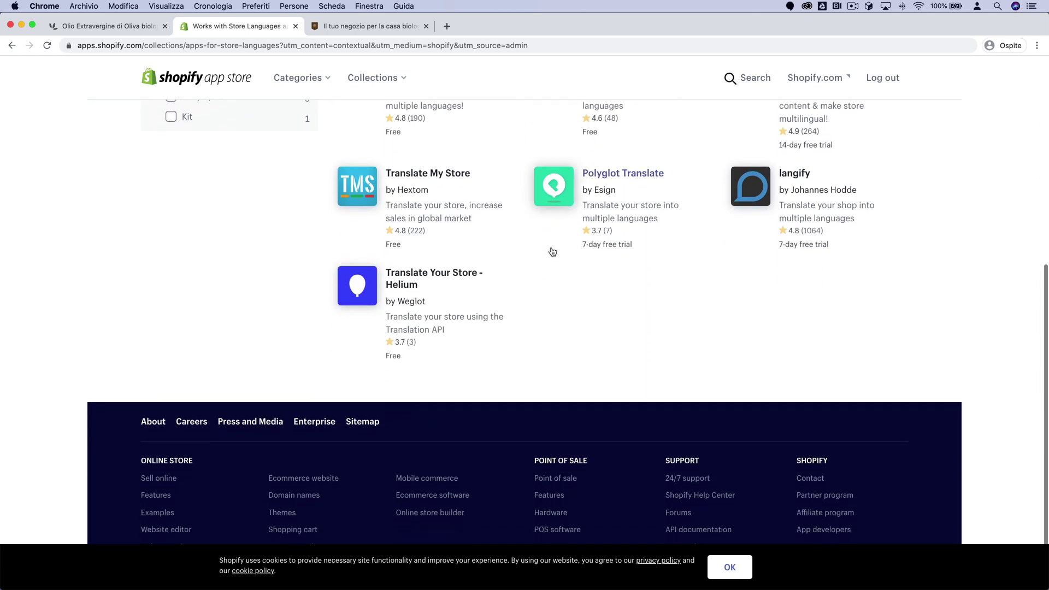
pyautogui.scroll(4, 553, 251)
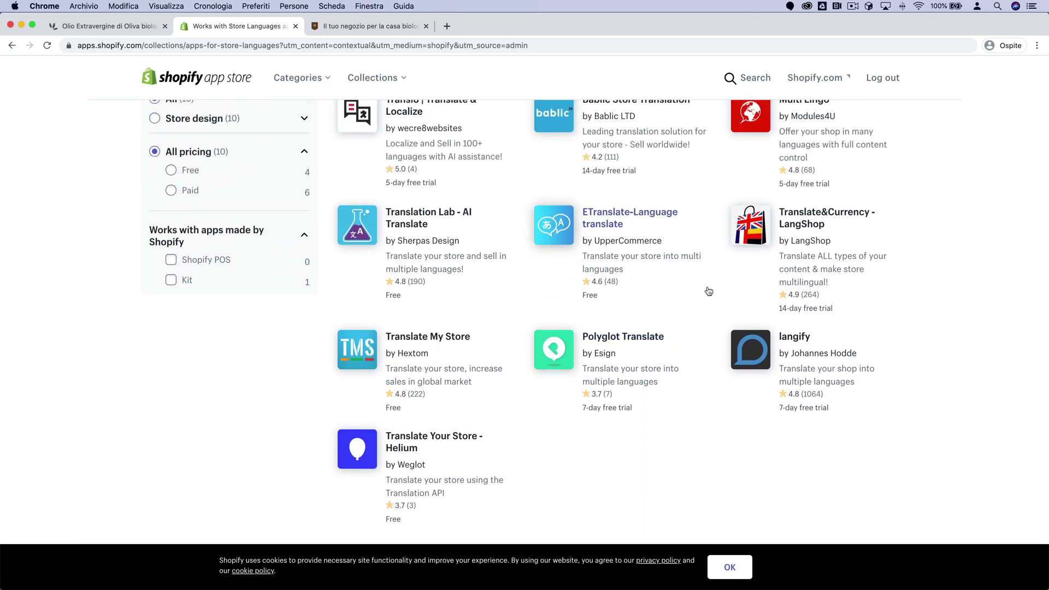
pyautogui.scroll(2, 705, 285)
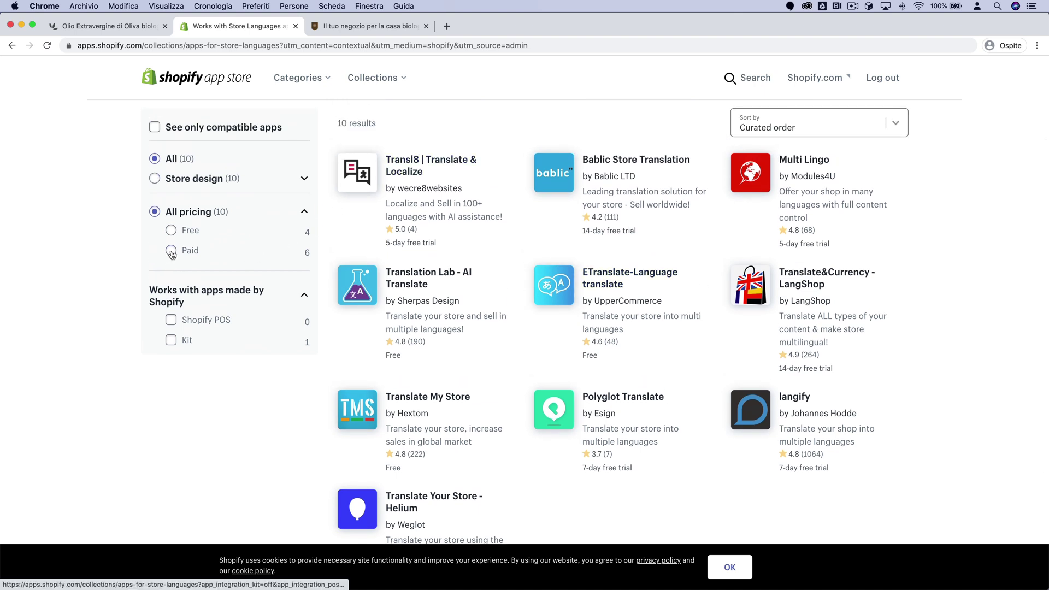
pyautogui.click(171, 231)
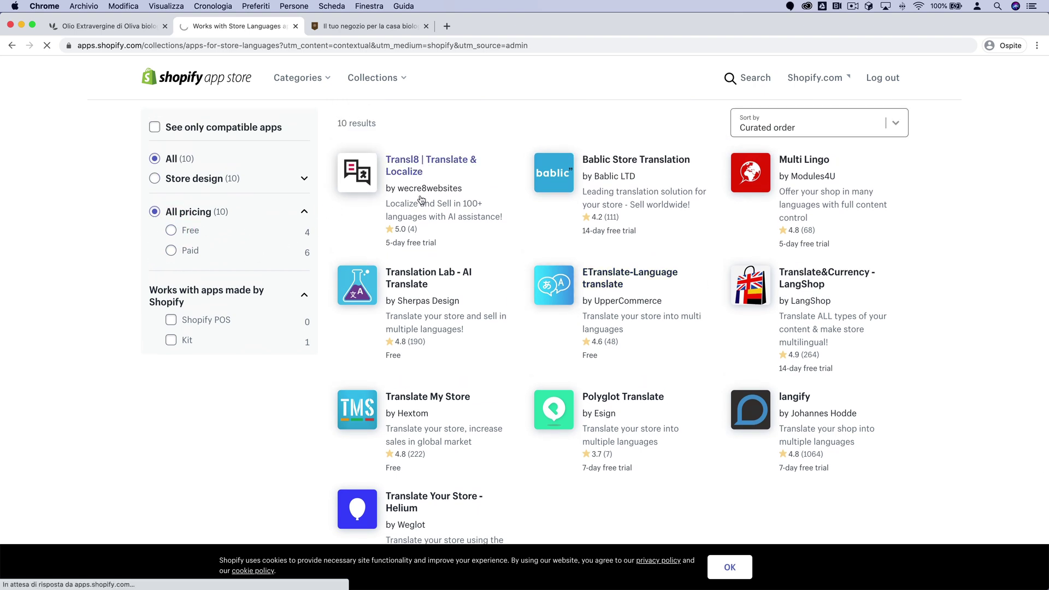
pyautogui.scroll(-3, 494, 255)
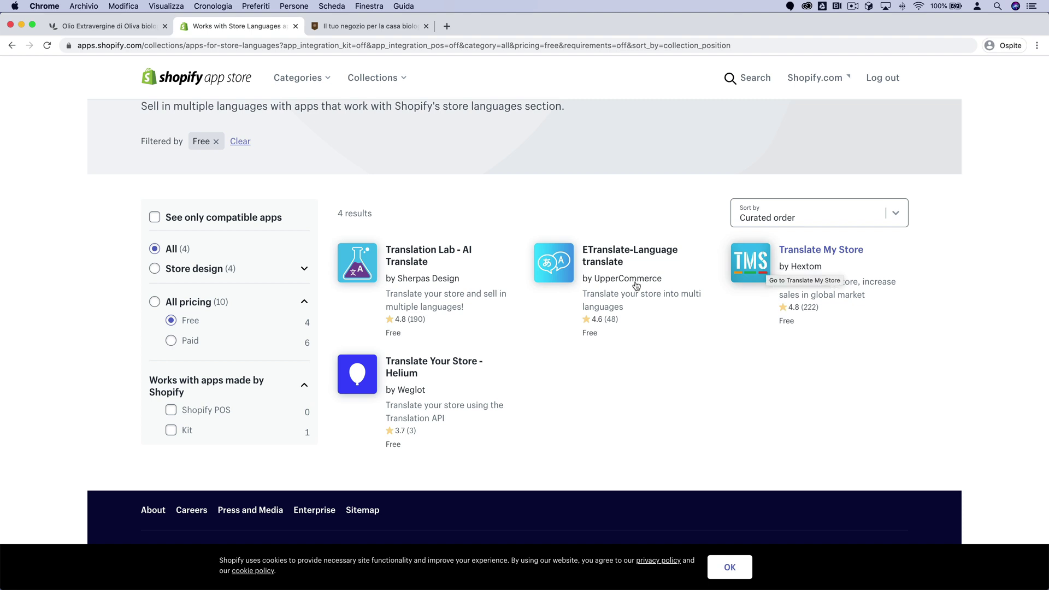
# - Install the free Translate My Store app by Hextom on the Organic Home store
pyautogui.click(821, 252)
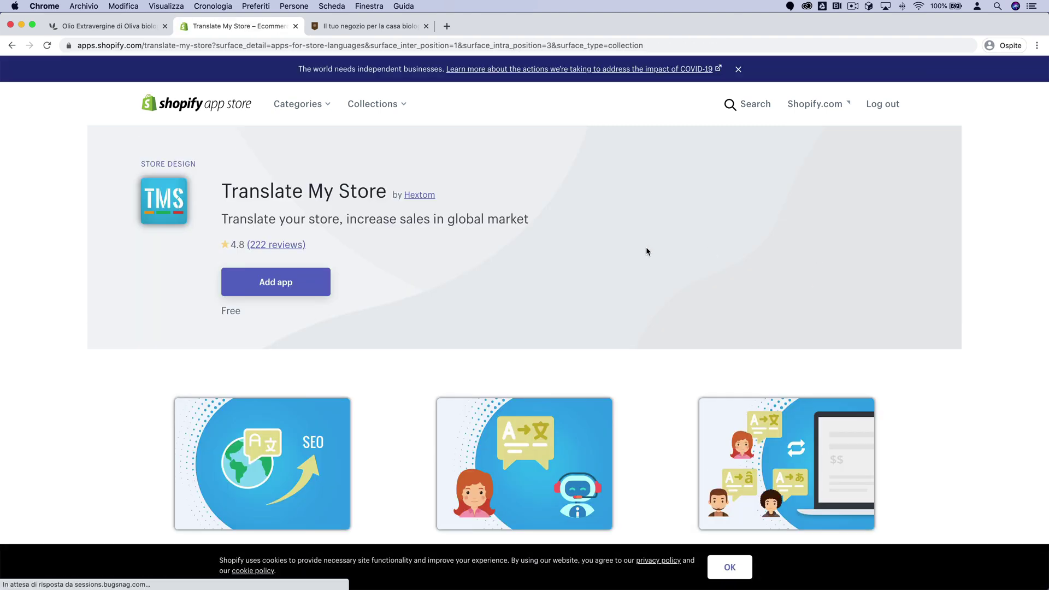
pyautogui.click(320, 281)
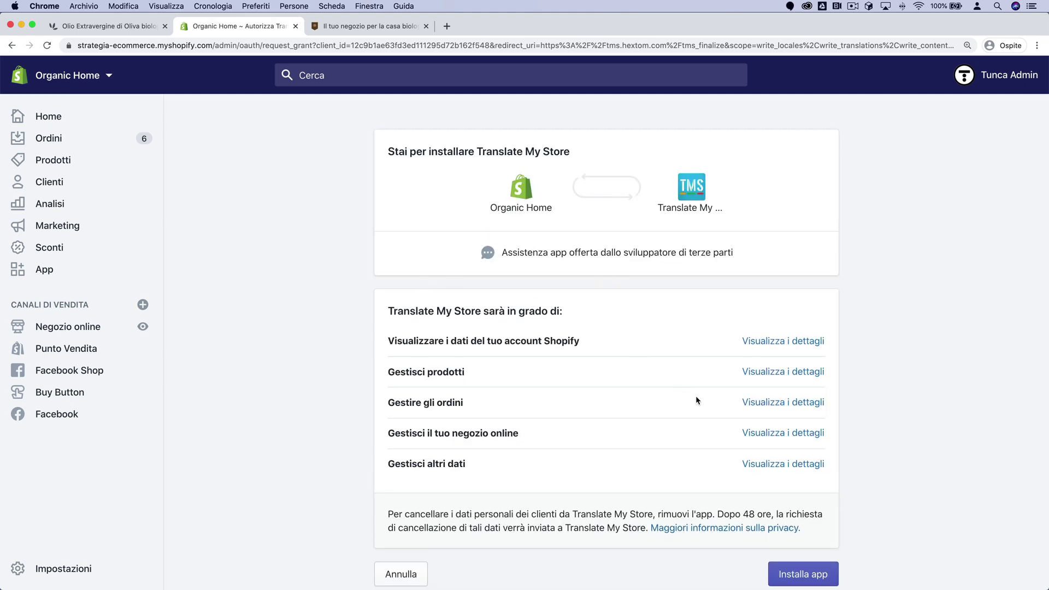
pyautogui.click(803, 574)
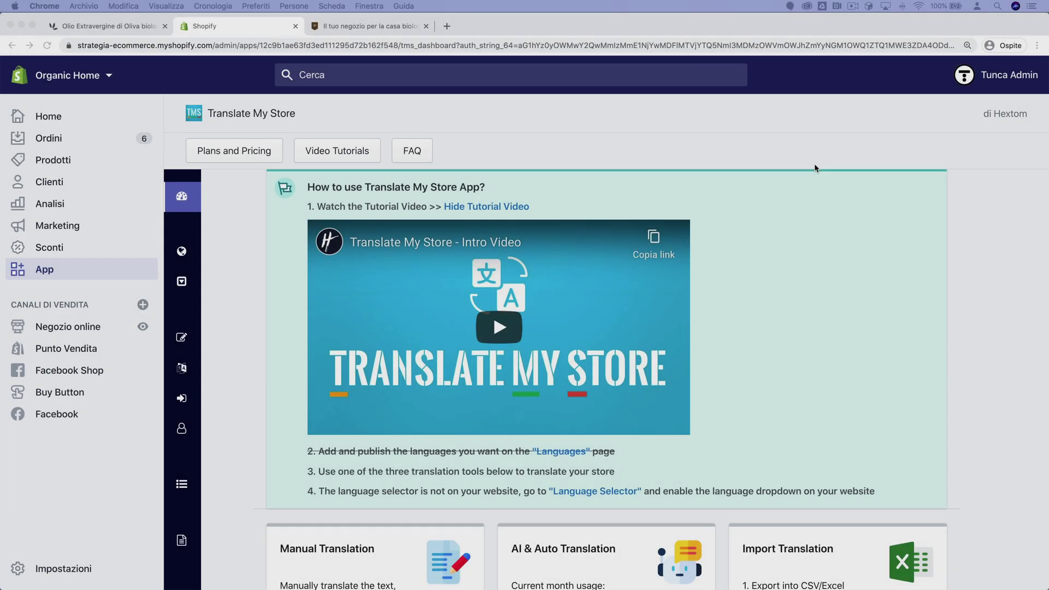
# - Review the Manual Translation and AI & Auto Translation options on the Translate My Store dashboard
pyautogui.scroll(-5, 709, 298)
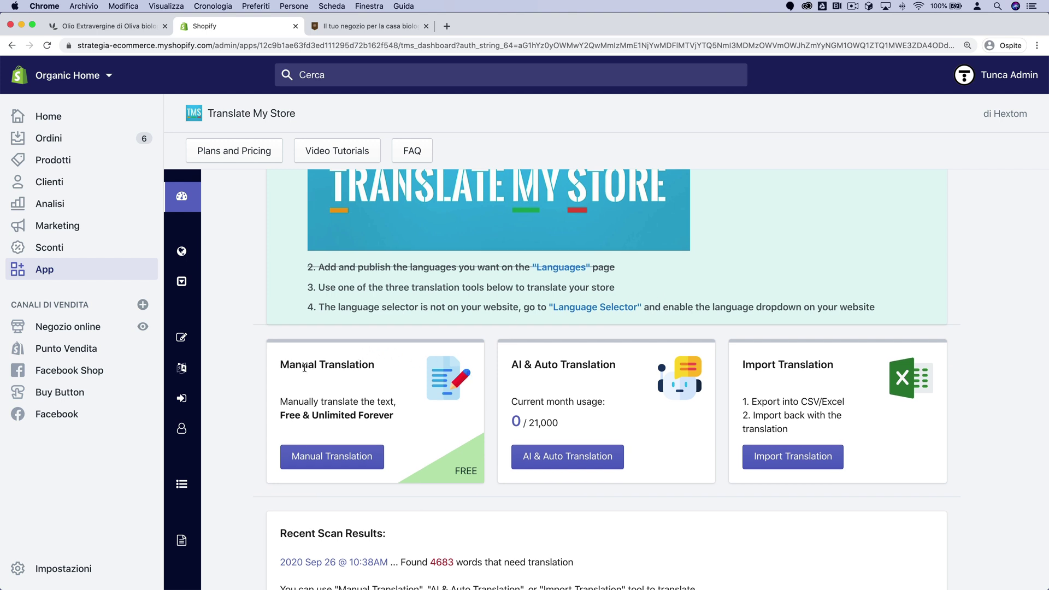
pyautogui.moveTo(282, 366); pyautogui.dragTo(375, 365)
pyautogui.click(375, 365)
pyautogui.moveTo(515, 363); pyautogui.dragTo(612, 364)
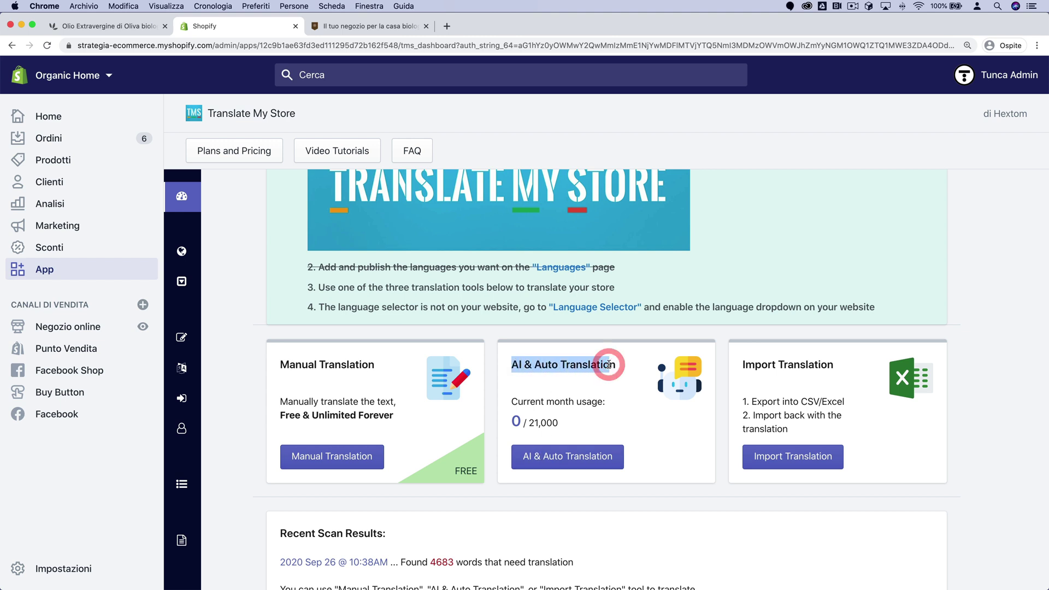
pyautogui.click(612, 364)
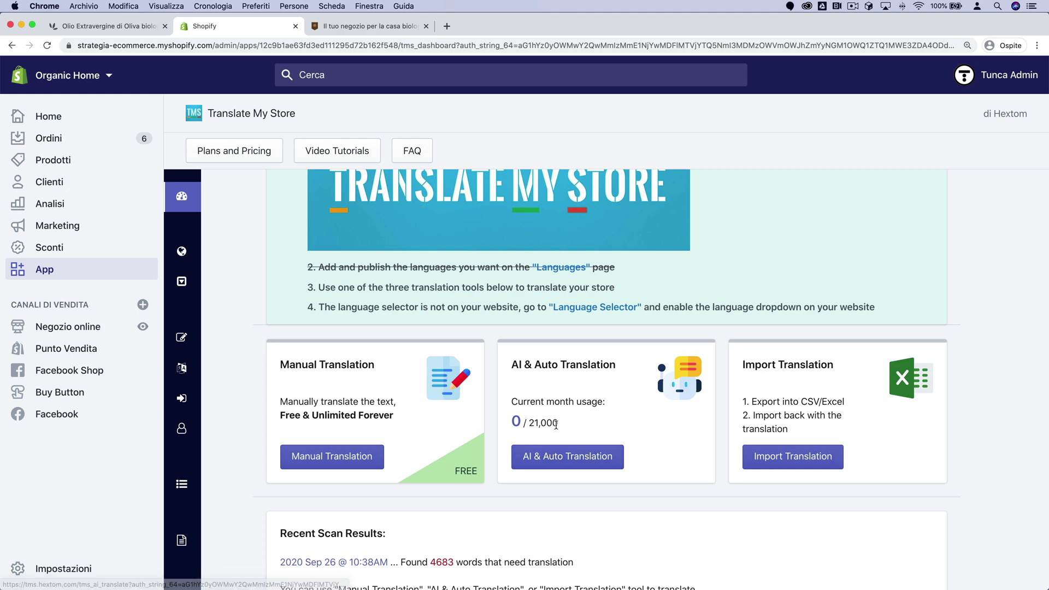
# - Load the collection items with status Not Translated for manual translation into English
pyautogui.click(335, 460)
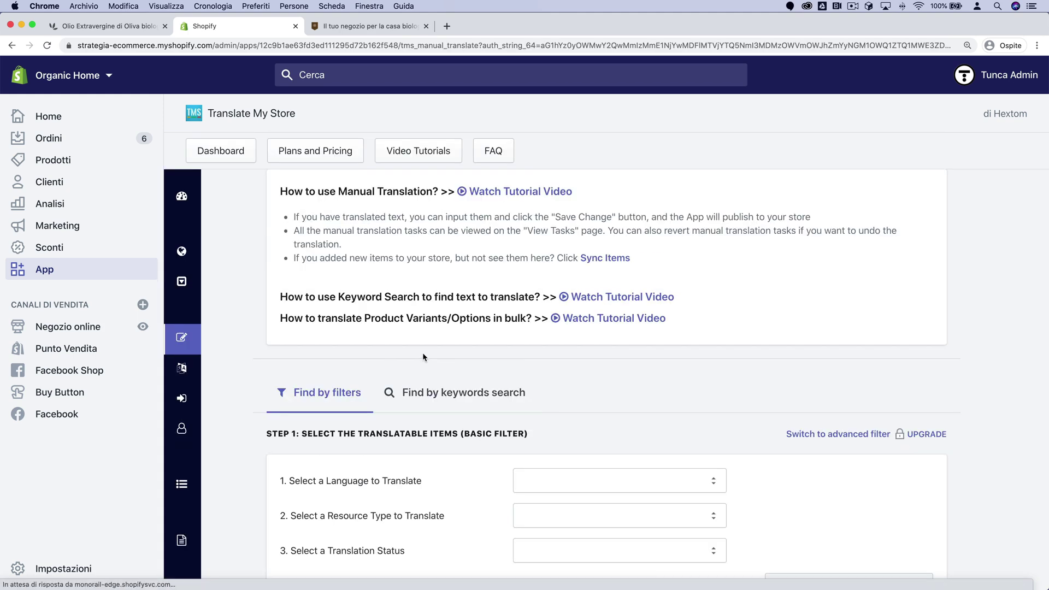
pyautogui.scroll(-5, 484, 361)
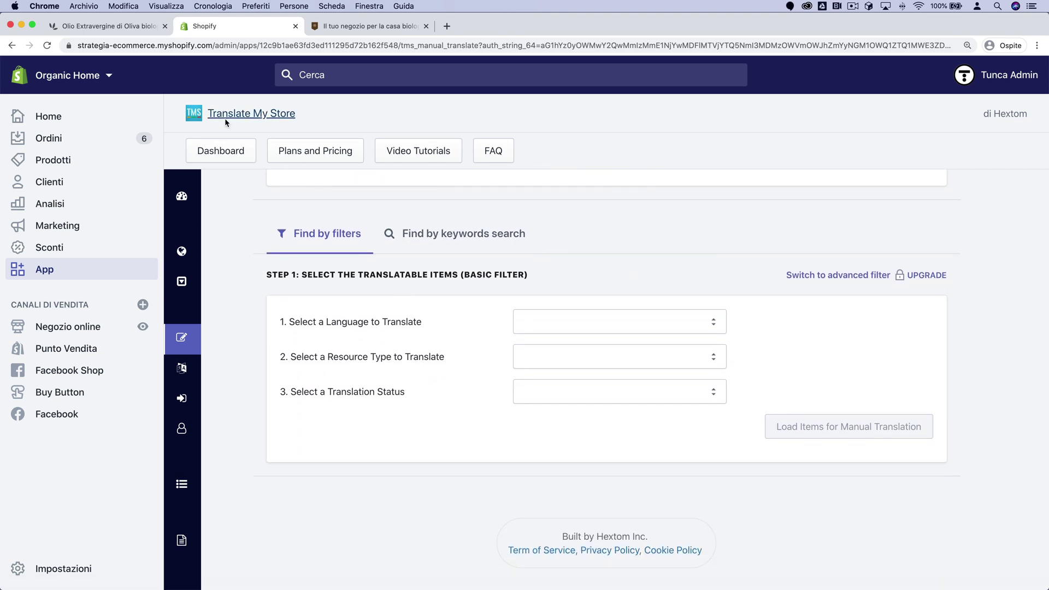
pyautogui.click(524, 328)
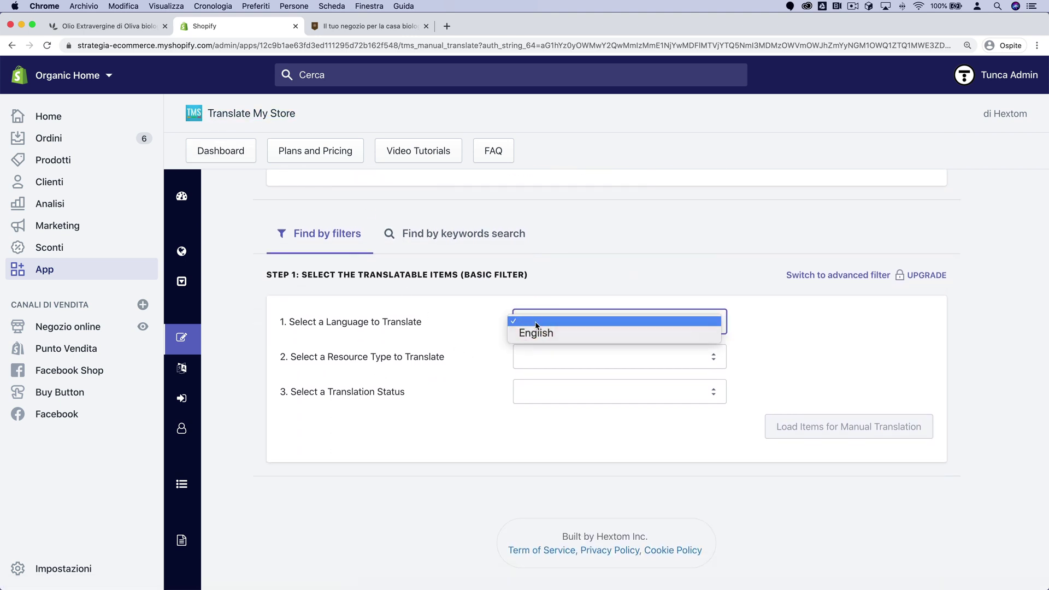
pyautogui.click(543, 331)
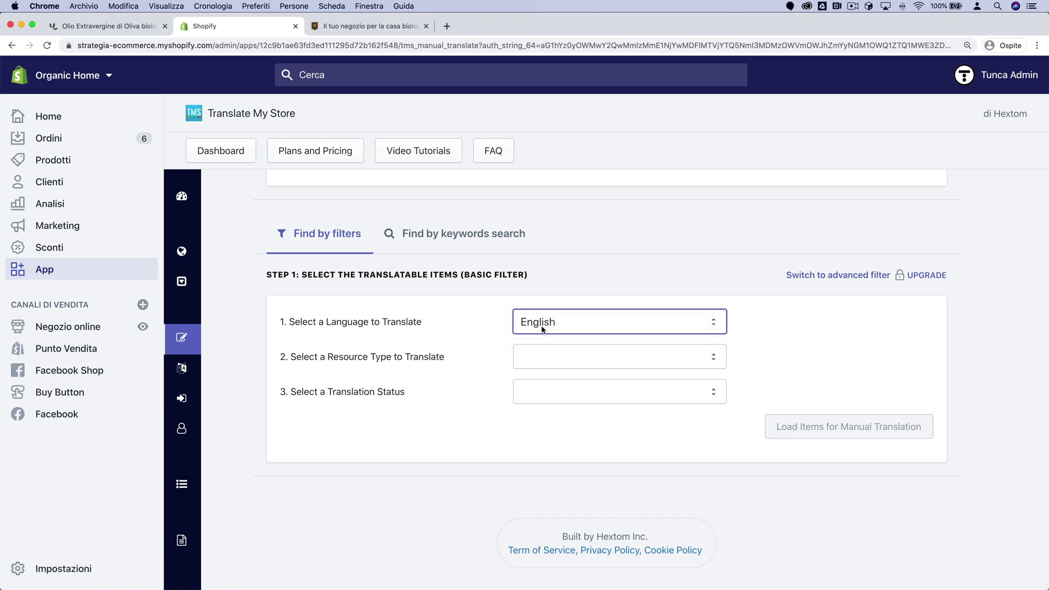
pyautogui.click(544, 362)
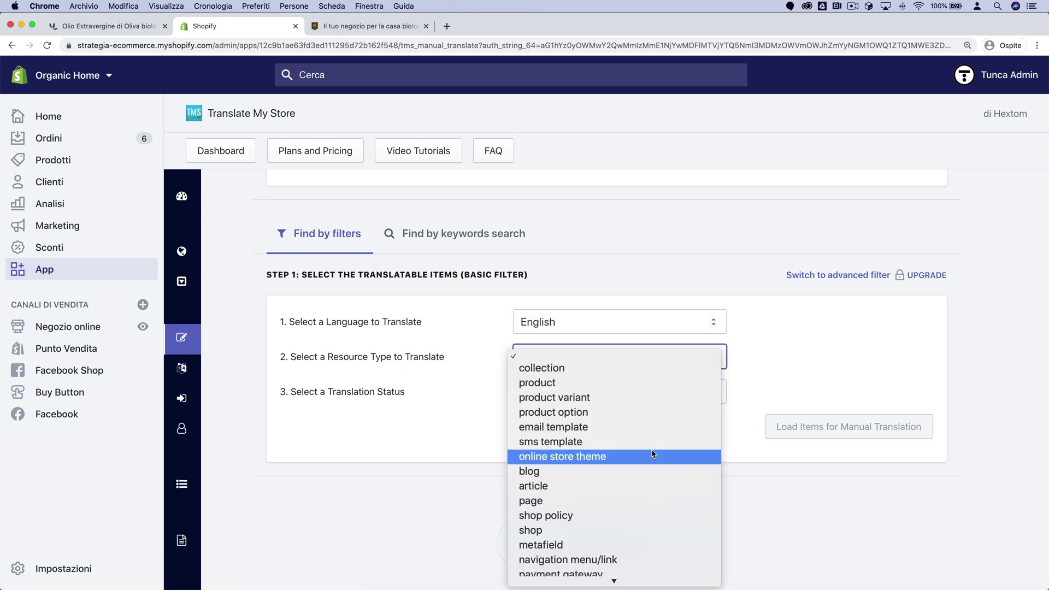
pyautogui.scroll(-2, 654, 454)
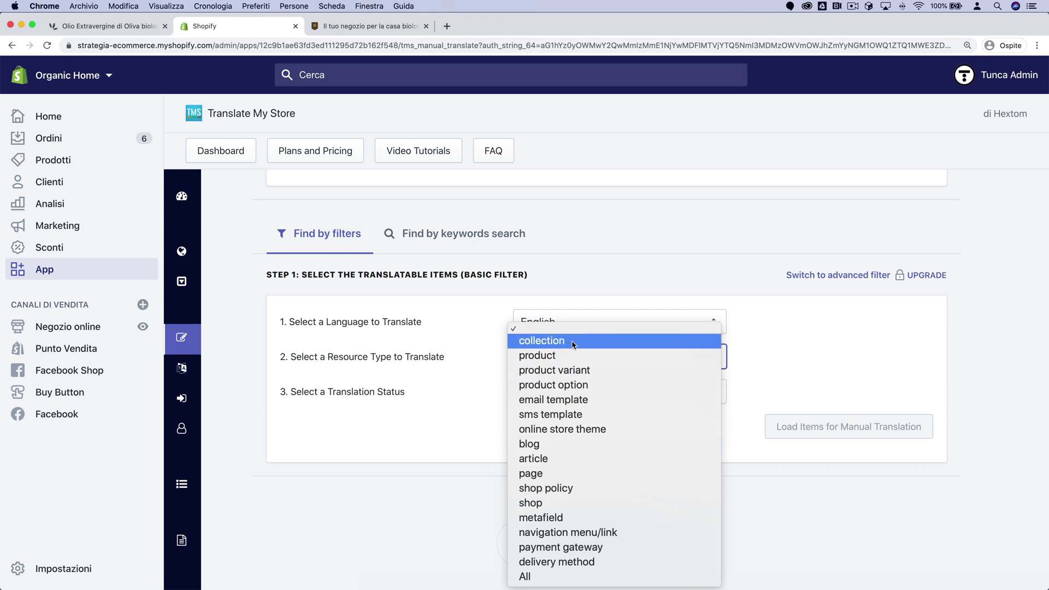
pyautogui.press('Escape')
pyautogui.click(601, 392)
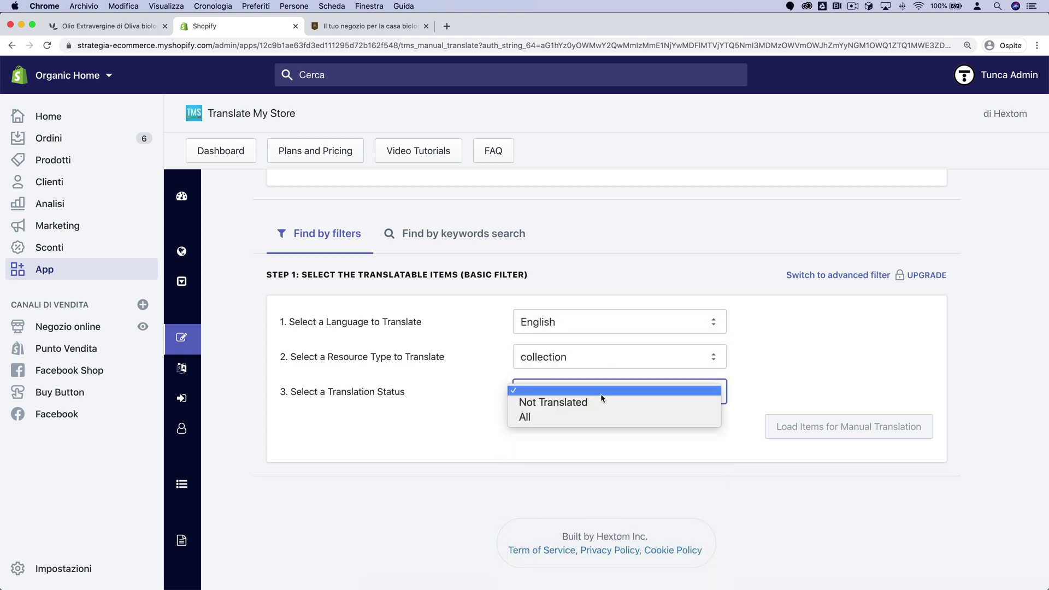
pyautogui.click(565, 407)
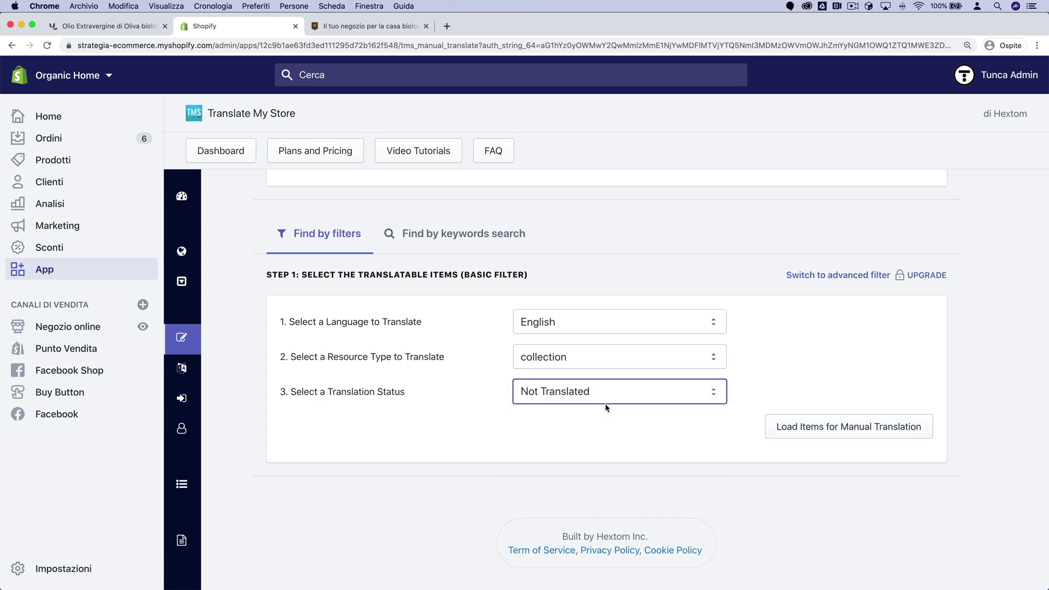
pyautogui.click(792, 433)
# - Translate the Piante collection title as "Plants" and save the change
pyautogui.scroll(-6, 752, 387)
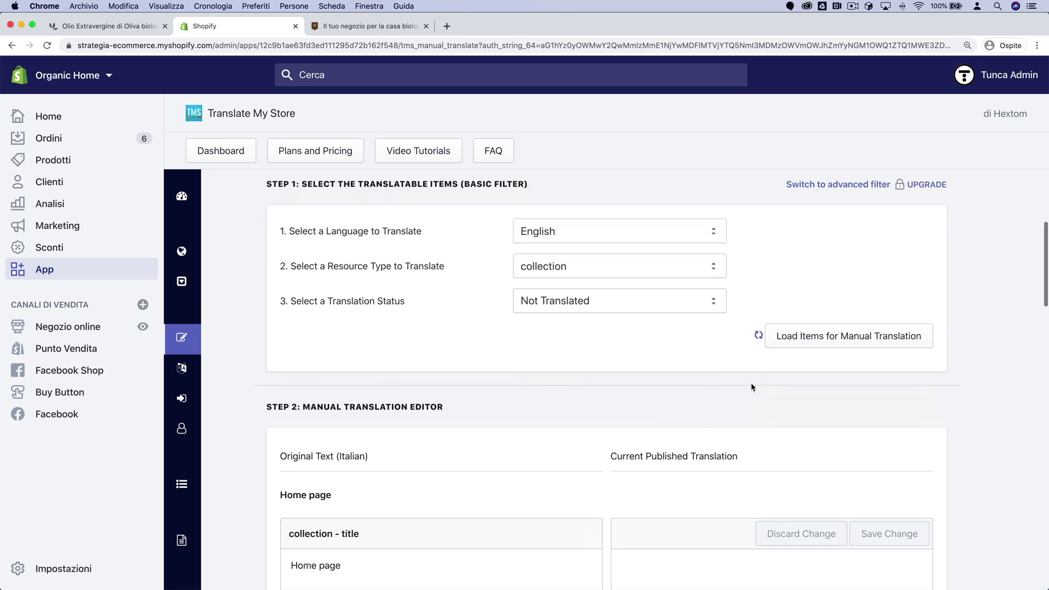
pyautogui.scroll(-2, 749, 388)
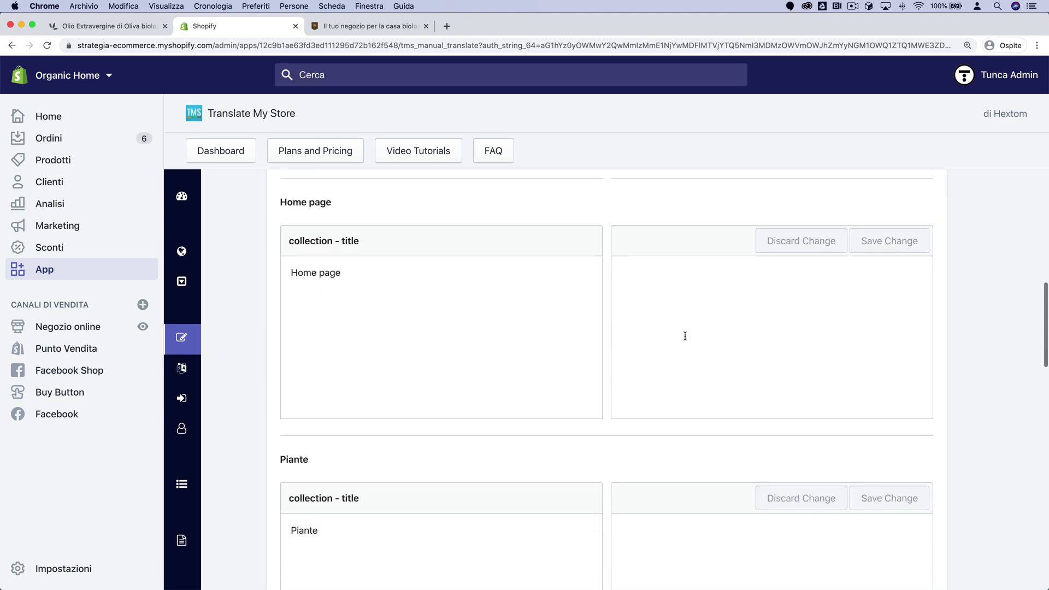
pyautogui.scroll(-4, 683, 347)
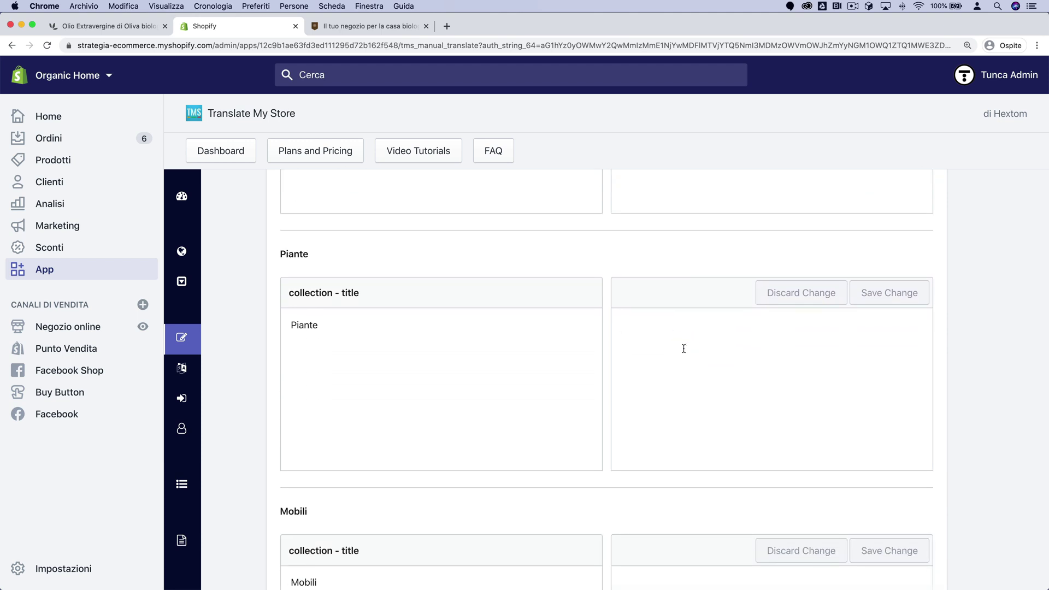
pyautogui.write('Plants')
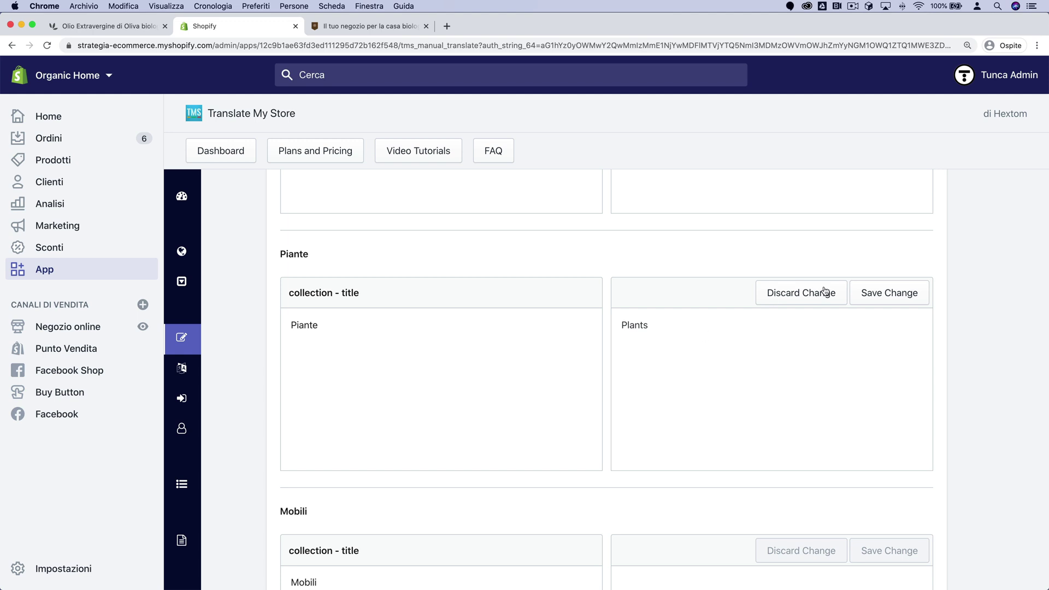
pyautogui.click(864, 297)
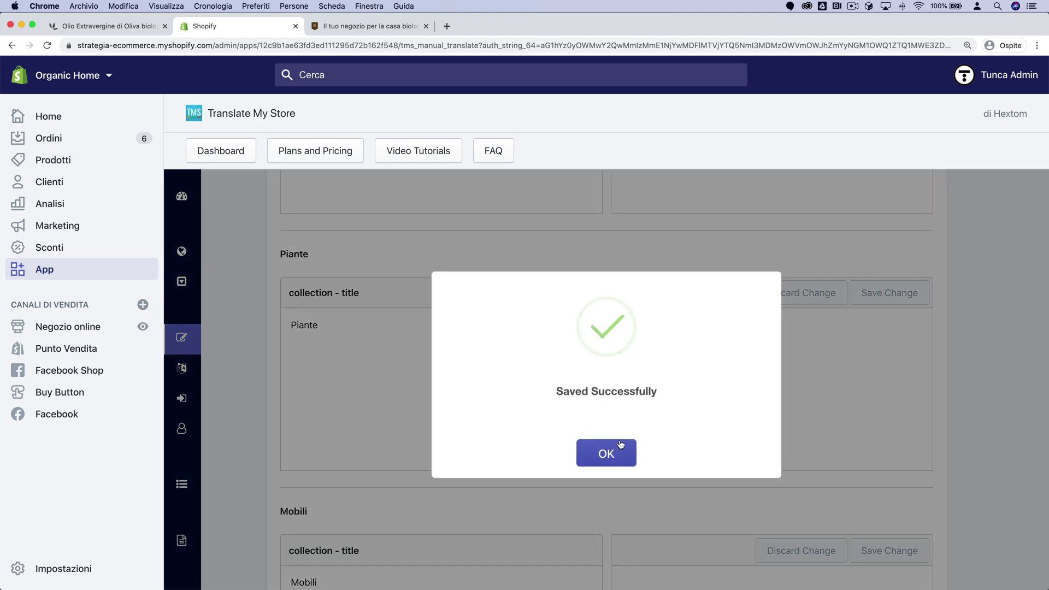
pyautogui.click(621, 444)
# - Translate the Mobili collection title as "Furniture" and save the change
pyautogui.scroll(-3, 760, 369)
pyautogui.click(717, 440)
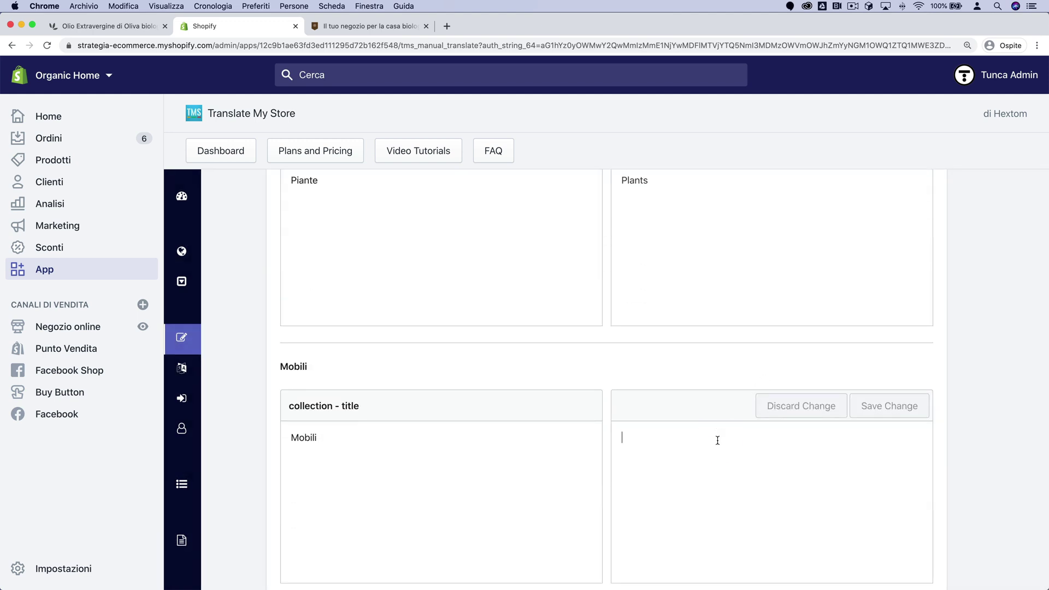
pyautogui.write('Fo')
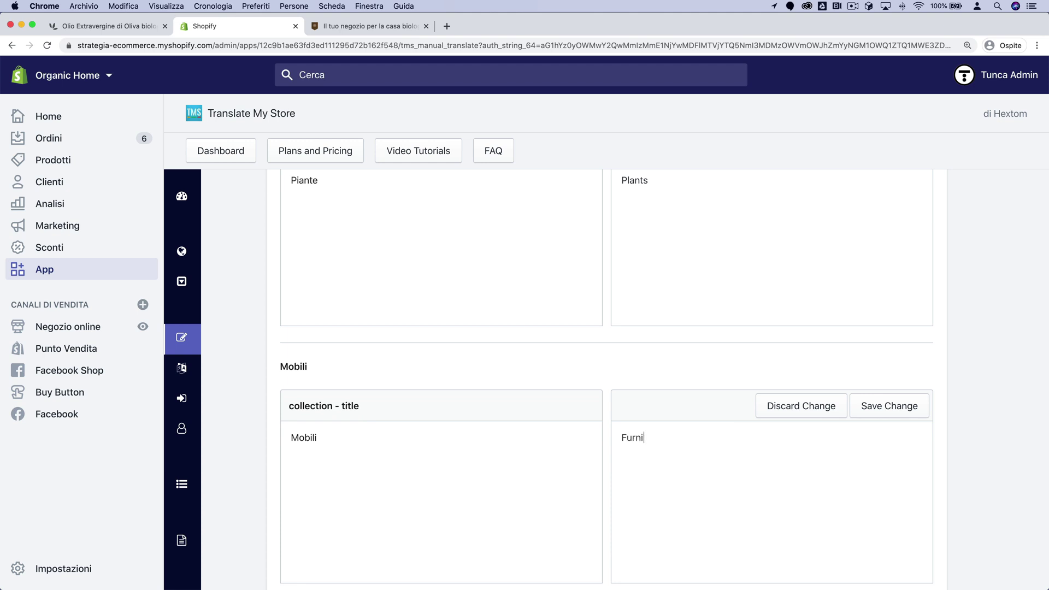
pyautogui.click(910, 406)
pyautogui.click(625, 455)
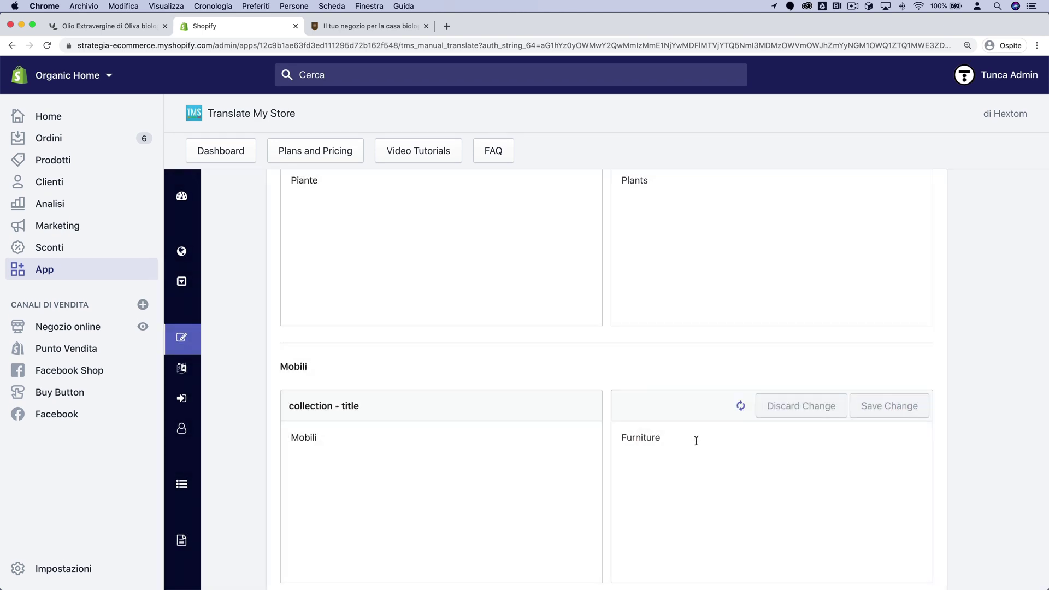
# - Open the English translation of the Arredo collection title for editing and look further down the collection list
pyautogui.scroll(-5, 694, 439)
pyautogui.click(684, 415)
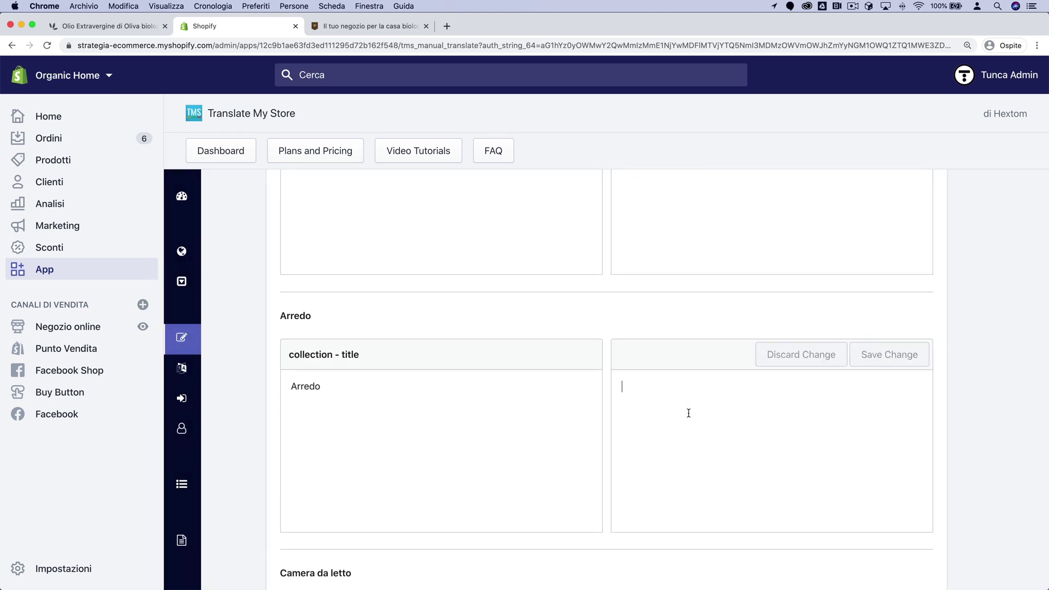
pyautogui.scroll(-3, 680, 411)
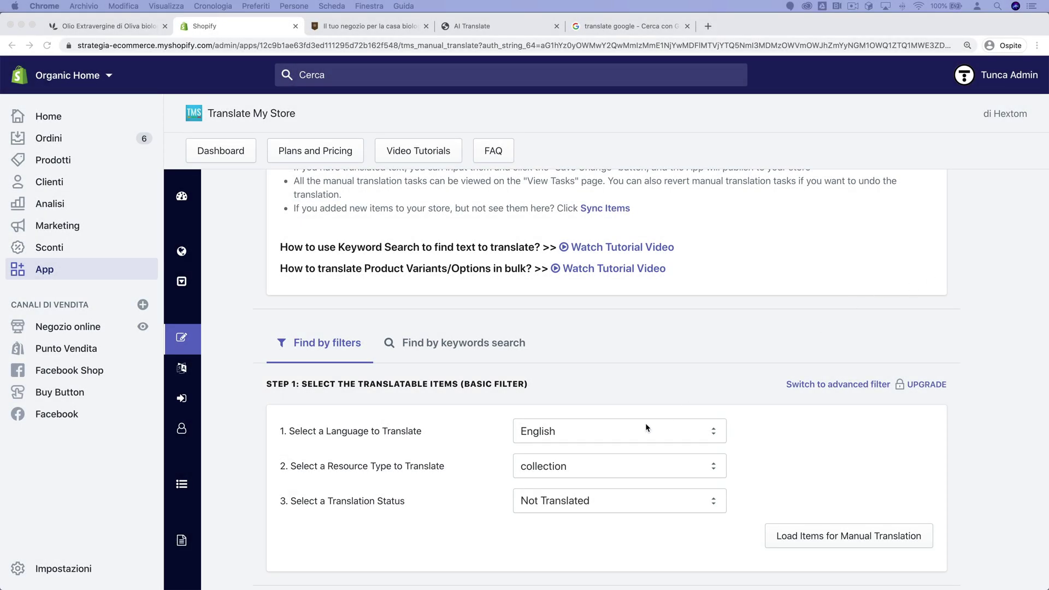
# - Set the manual translation filter to the product resource type with status Not Translated
pyautogui.click(611, 467)
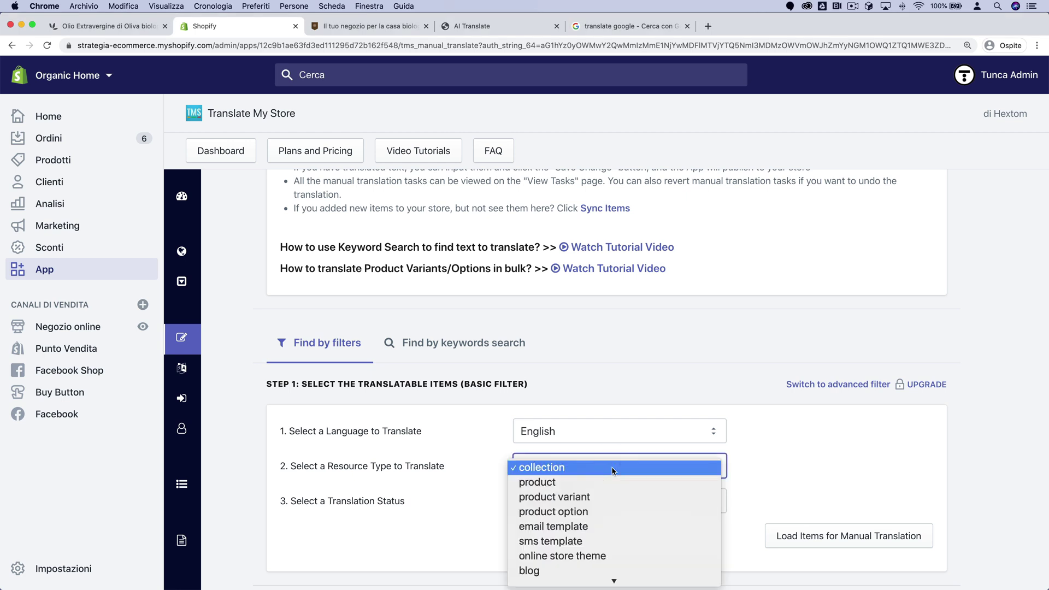
pyautogui.click(656, 483)
pyautogui.click(599, 493)
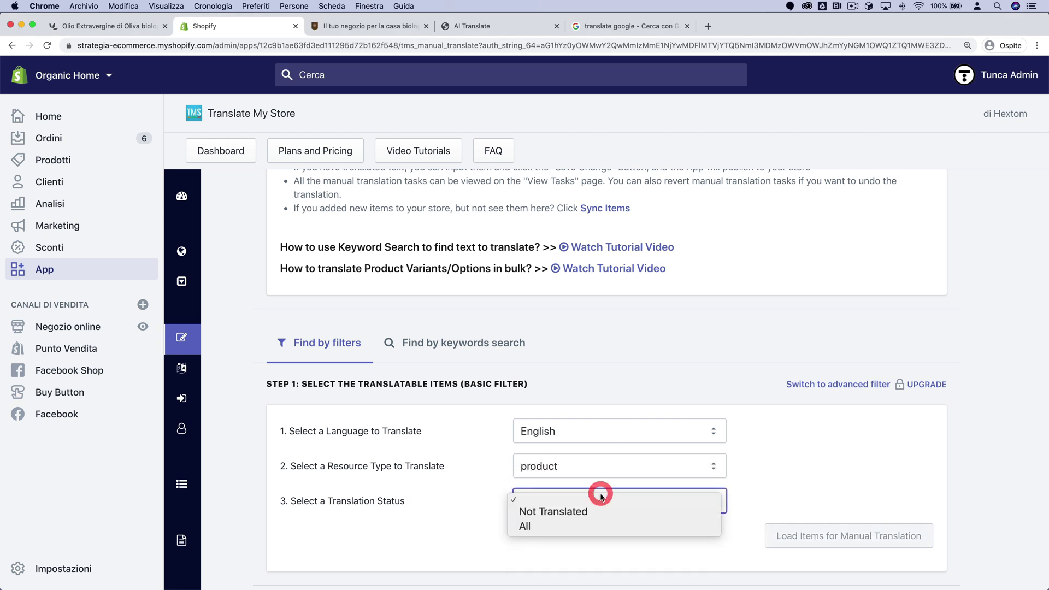
pyautogui.click(597, 512)
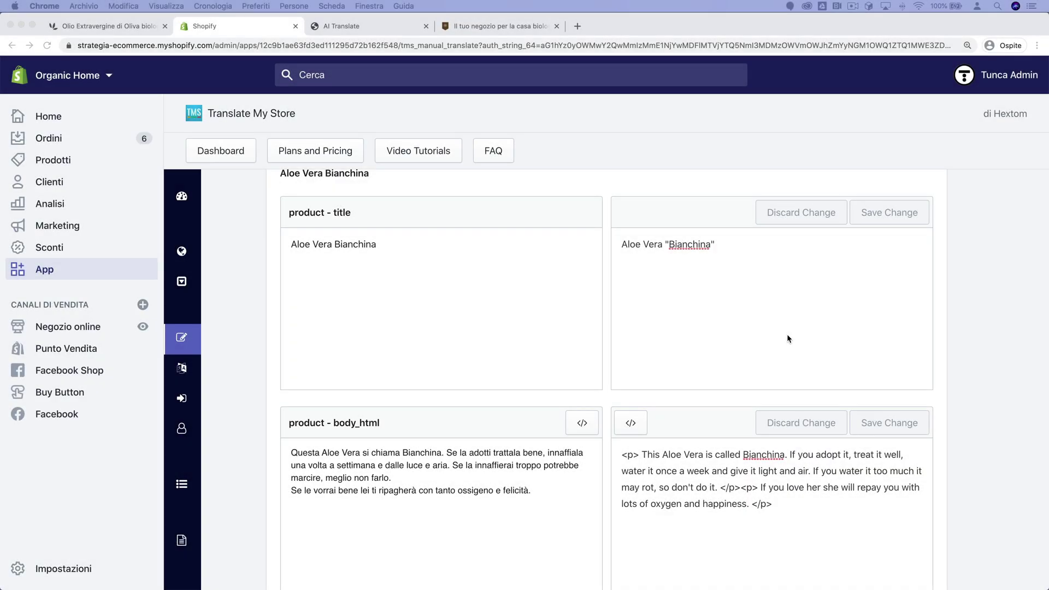
# - Compare the Aloe Vera Bianchina product's original Italian title and description with their English translations
pyautogui.scroll(-1, 788, 338)
pyautogui.scroll(1, 788, 338)
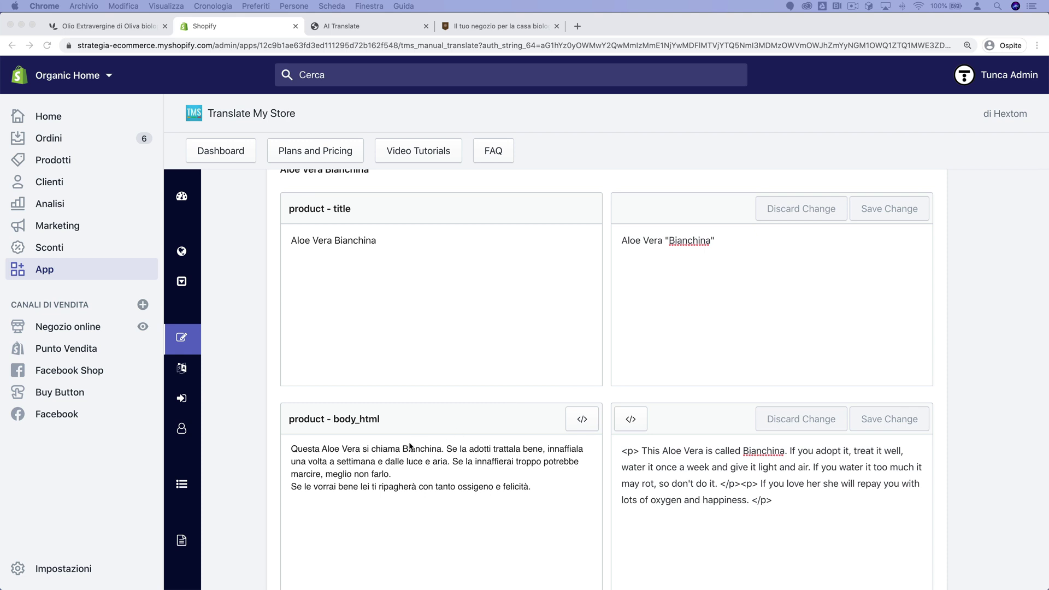
pyautogui.click(352, 454)
pyautogui.moveTo(475, 487); pyautogui.dragTo(371, 449)
pyautogui.click(381, 456)
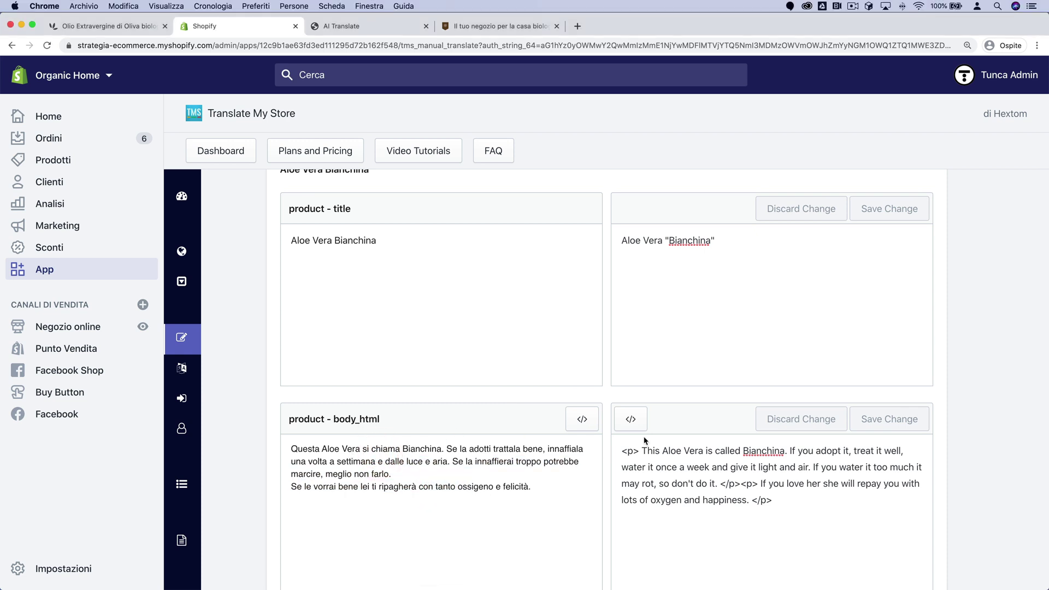
# - Show the Aloe Vera description's English translation as formatted text, italicize "Bianchina" in it and save the change
pyautogui.click(631, 419)
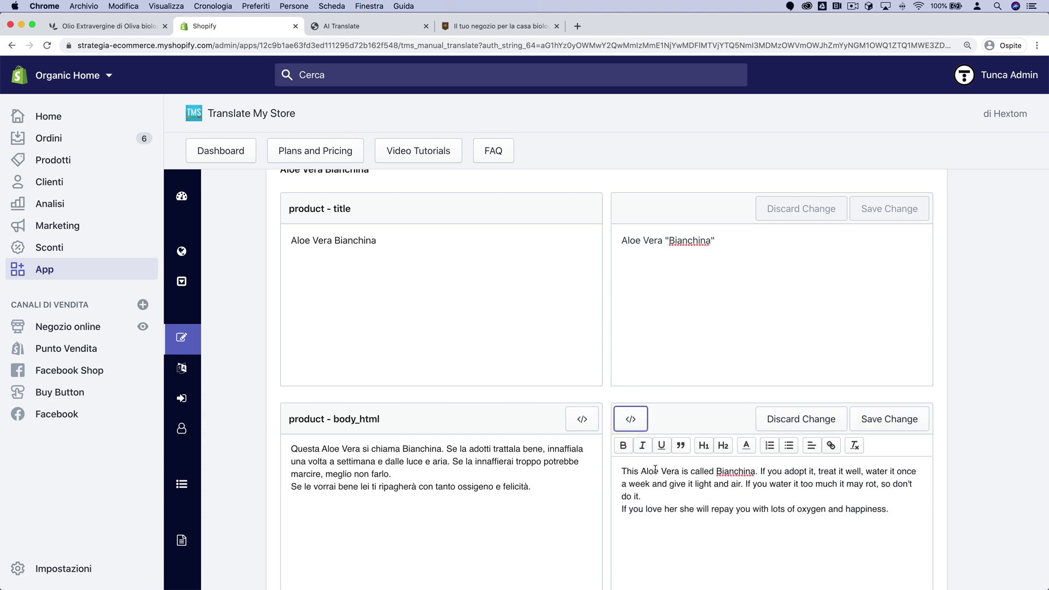
pyautogui.moveTo(655, 470); pyautogui.dragTo(671, 484)
pyautogui.doubleClick(732, 471)
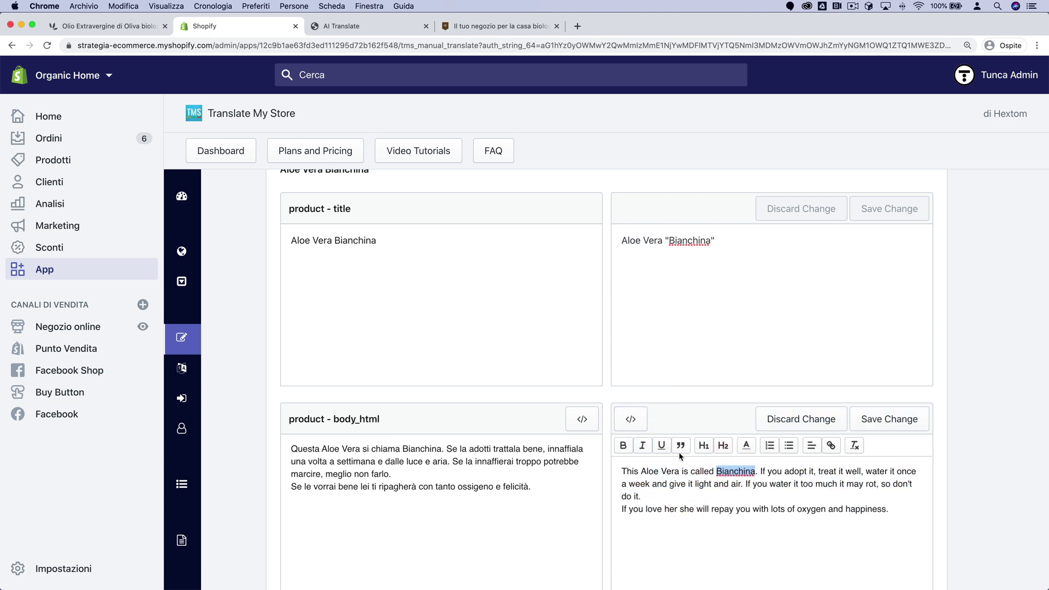
pyautogui.click(642, 447)
pyautogui.click(690, 492)
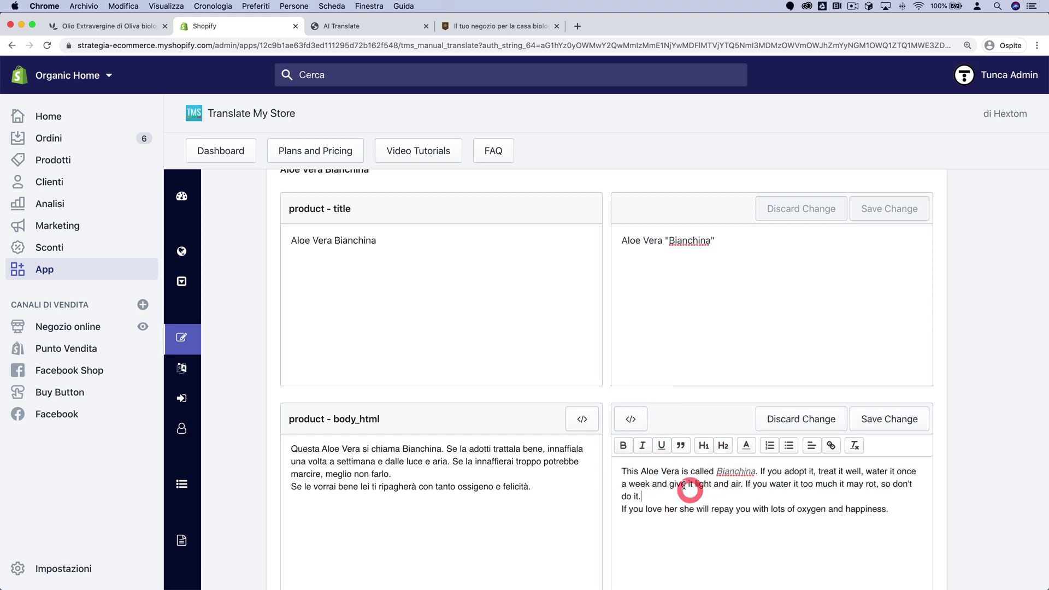
pyautogui.click(888, 420)
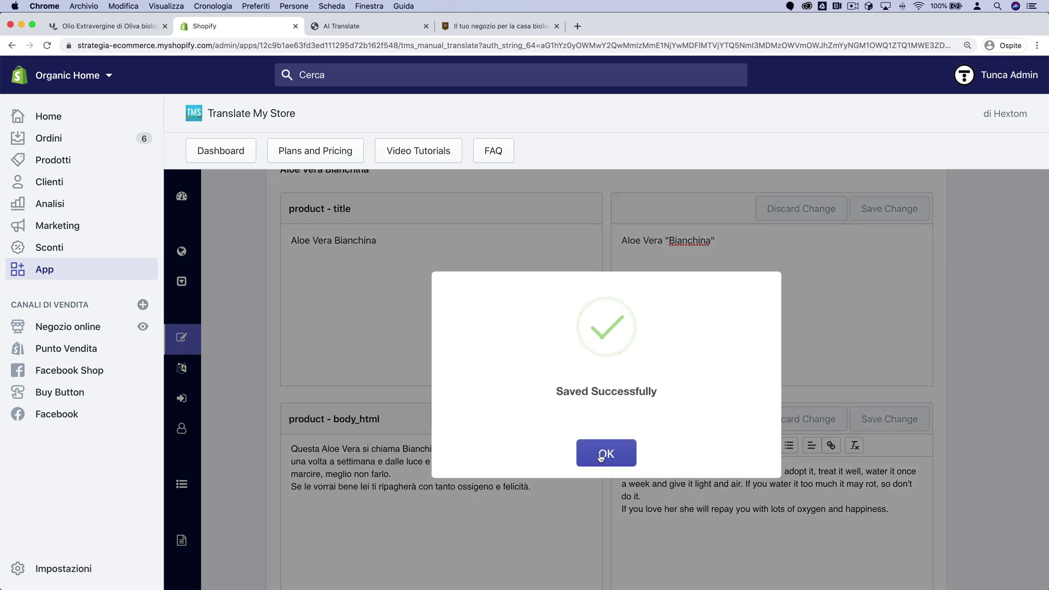
pyautogui.click(601, 458)
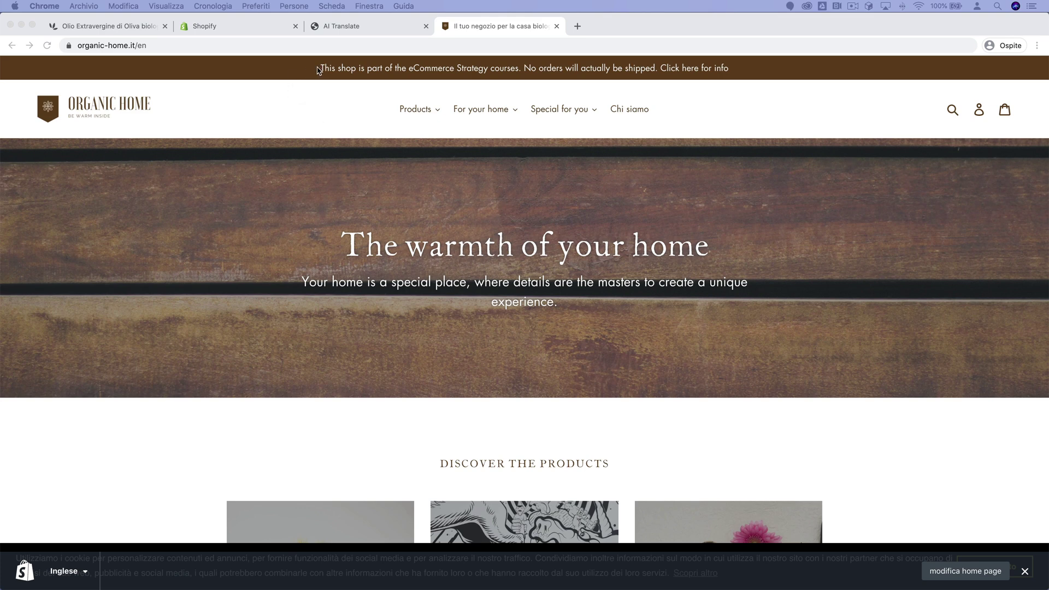
# - Remove the "en" language suffix from the storefront address and load the Italian home page
pyautogui.click(146, 46)
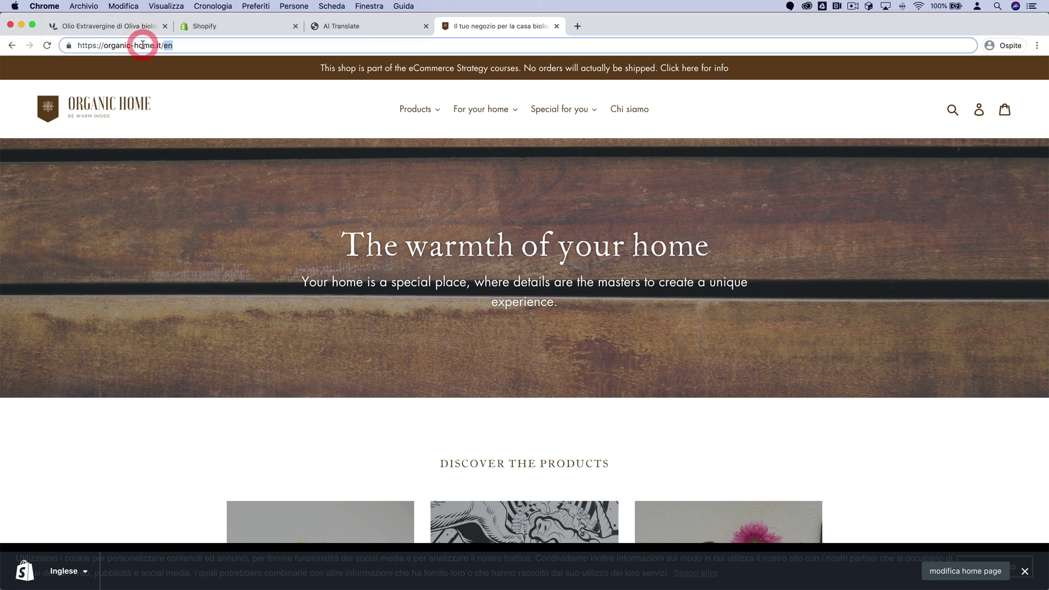
pyautogui.click(171, 46)
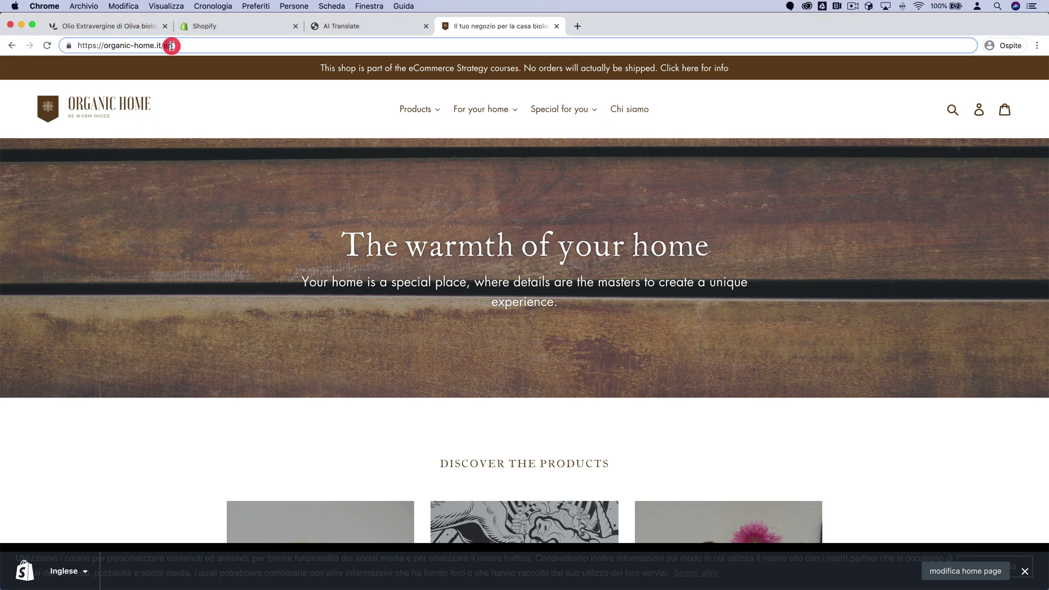
pyautogui.click(302, 178)
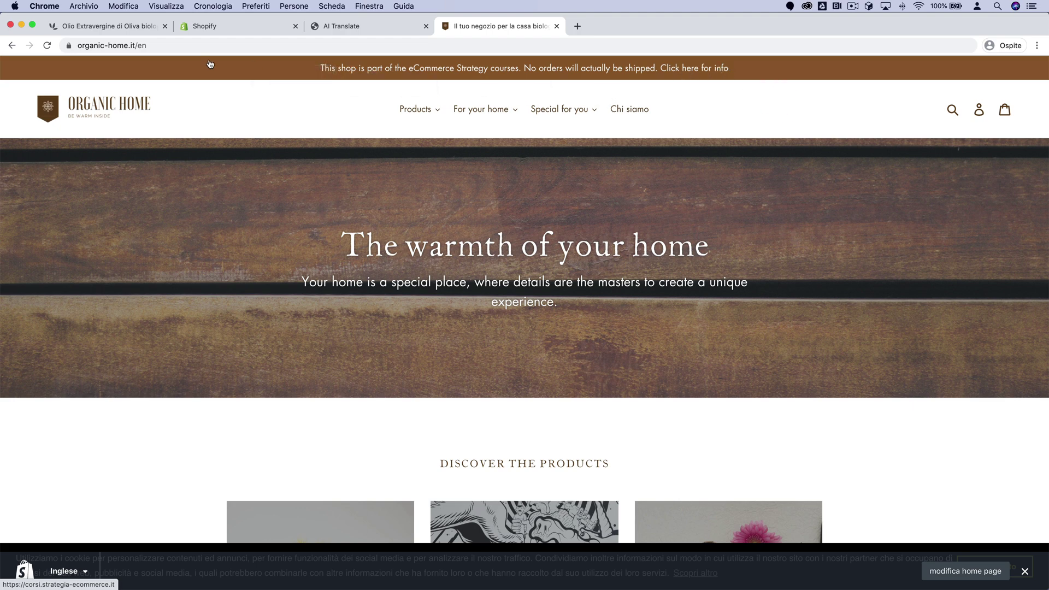
pyautogui.click(145, 46)
pyautogui.doubleClick(167, 45)
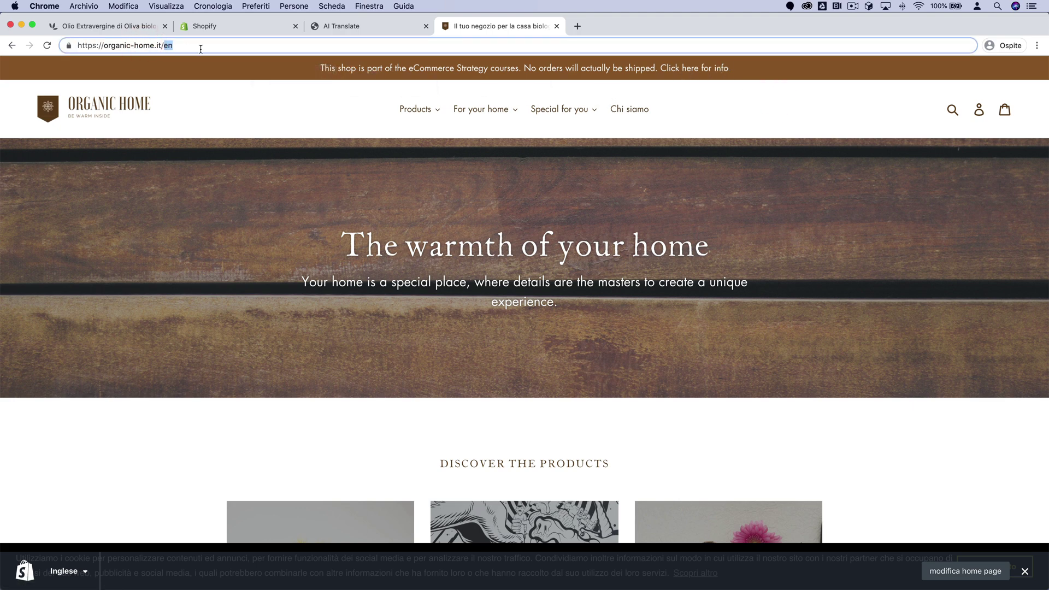
pyautogui.press('BackSpace')
pyautogui.press('Return')
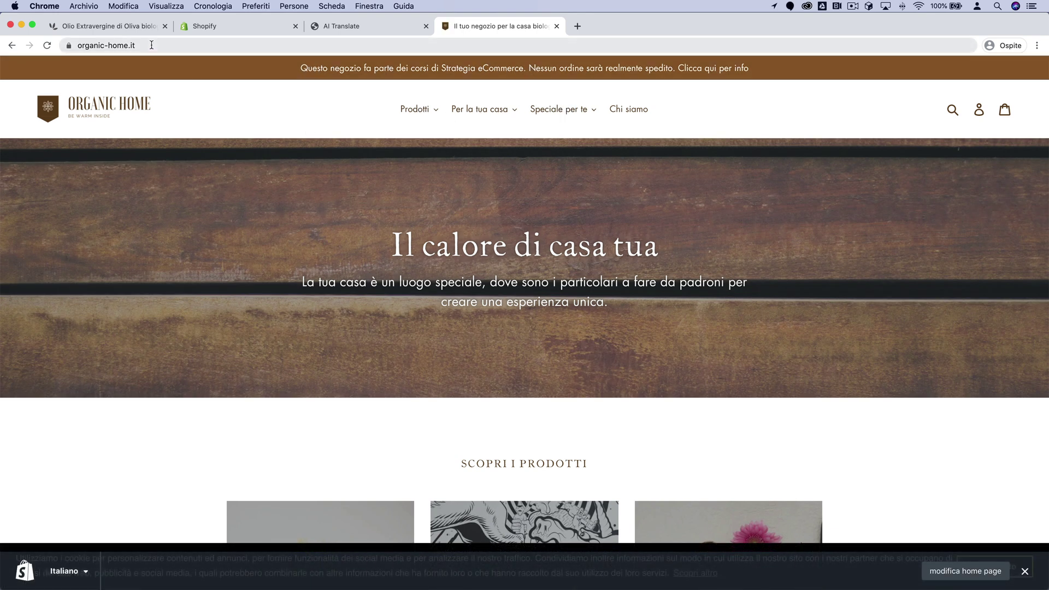
# - Add "/en" to the store's web address to load the English version of the home page
pyautogui.click(193, 46)
pyautogui.write('/en')
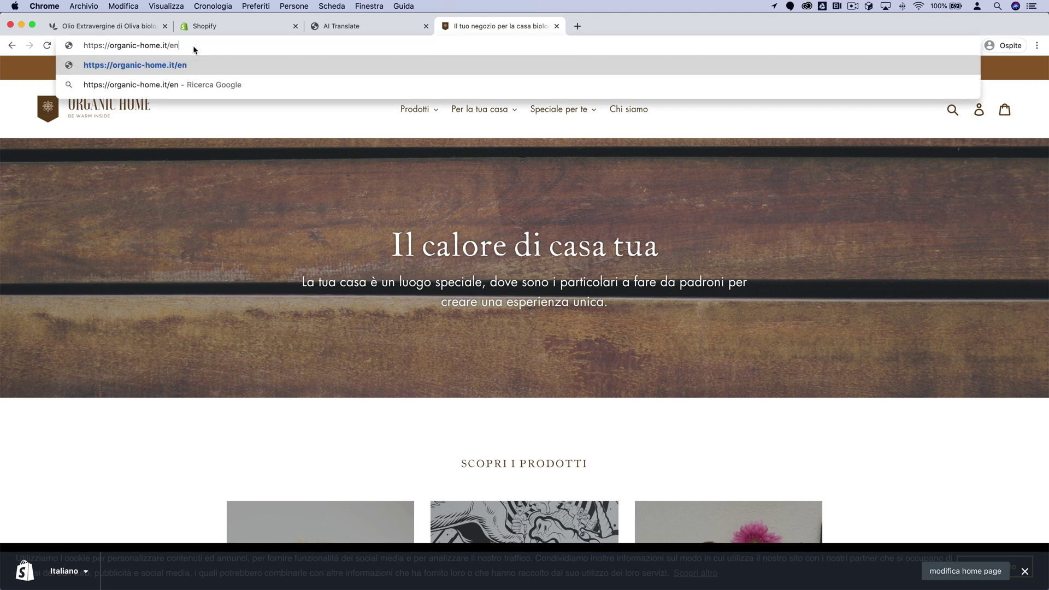
pyautogui.press('Return')
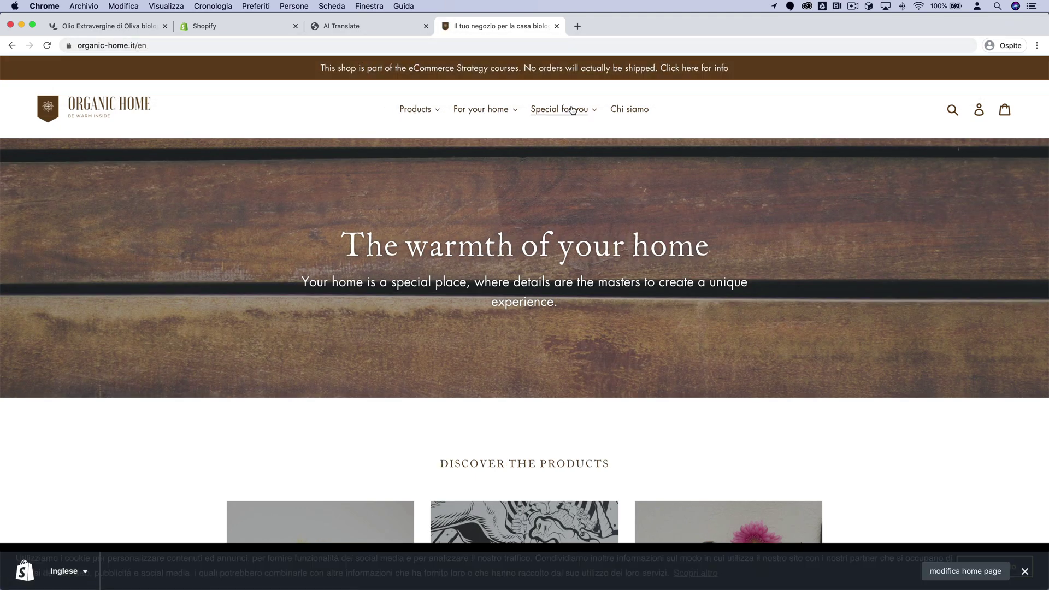
# - Review the translations on the English home page, covering the Products submenu, hero text, collection names and featured plants
pyautogui.click(434, 110)
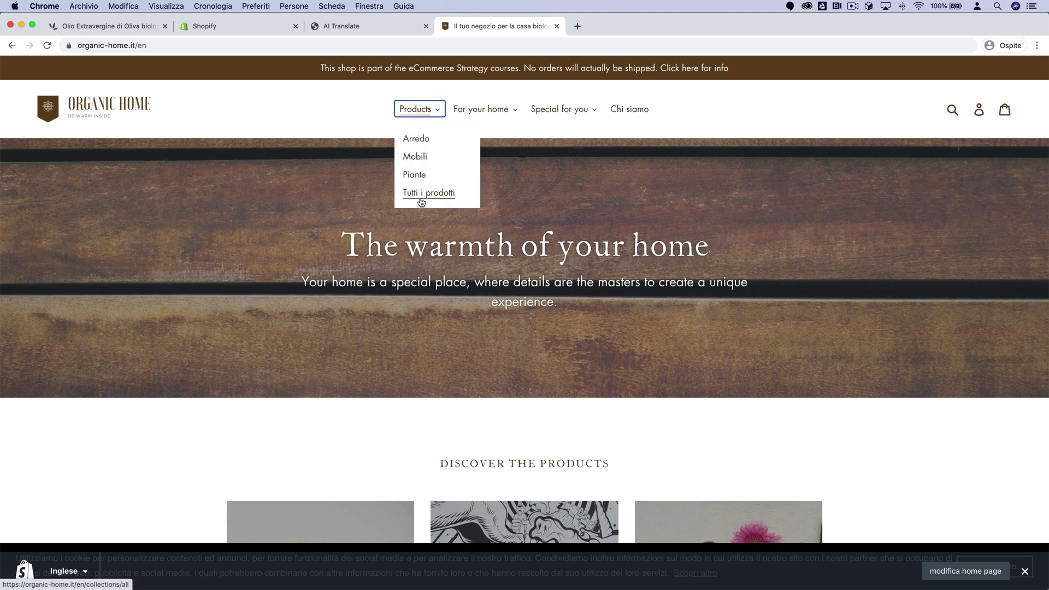
pyautogui.click(363, 110)
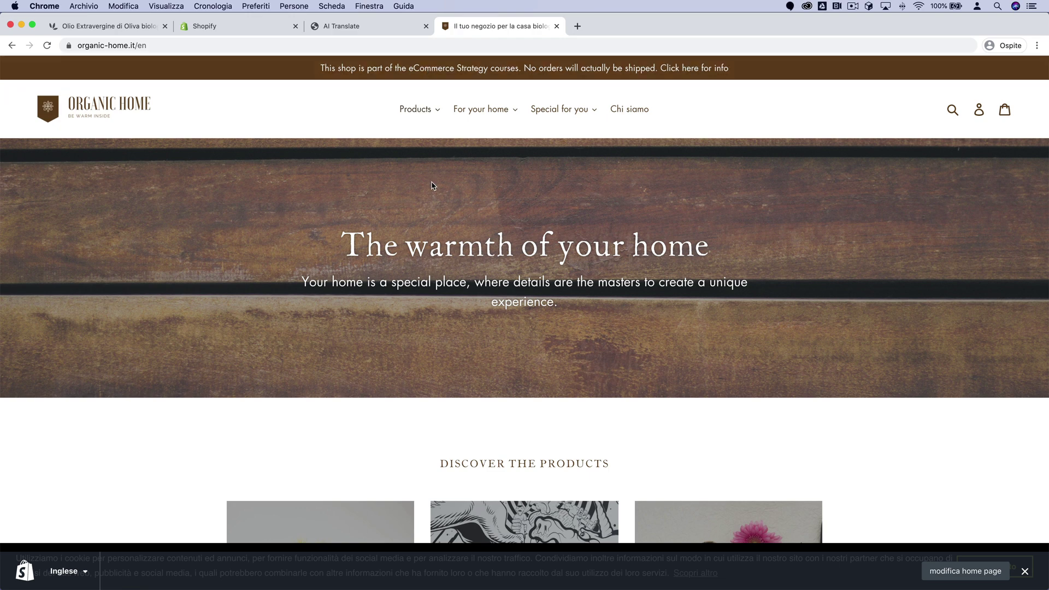
pyautogui.scroll(-1, 433, 205)
pyautogui.moveTo(336, 186); pyautogui.dragTo(568, 249)
pyautogui.click(569, 249)
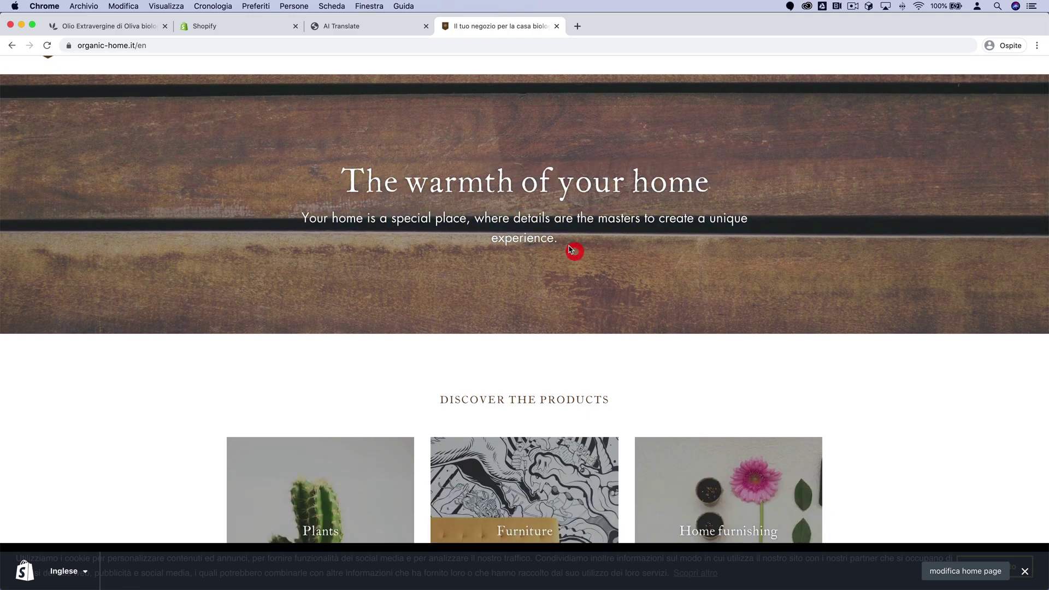
pyautogui.scroll(-5, 548, 248)
pyautogui.scroll(-3, 549, 252)
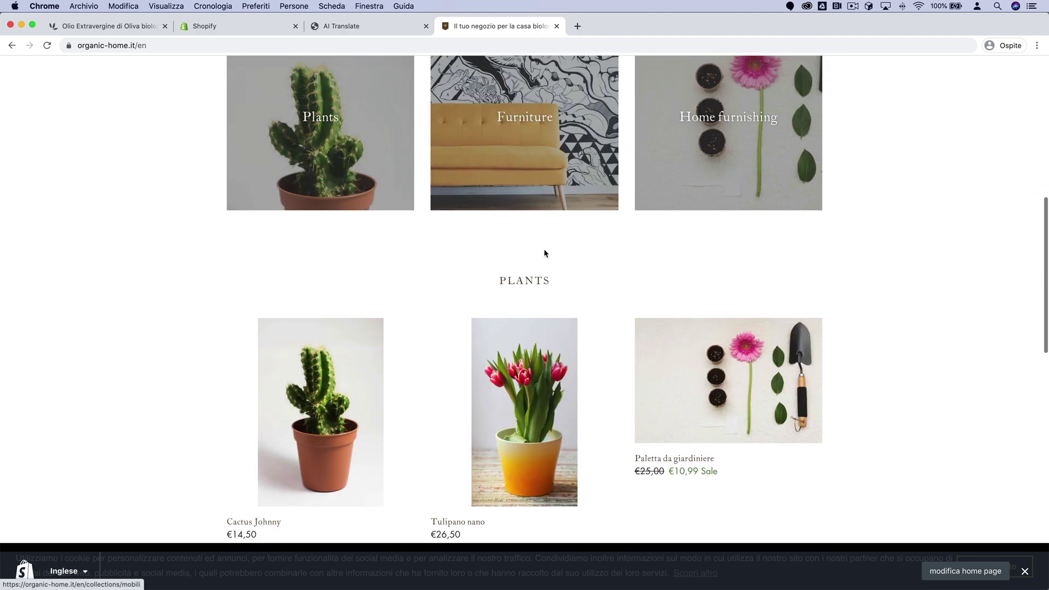
pyautogui.scroll(-3, 573, 273)
pyautogui.scroll(-1, 573, 273)
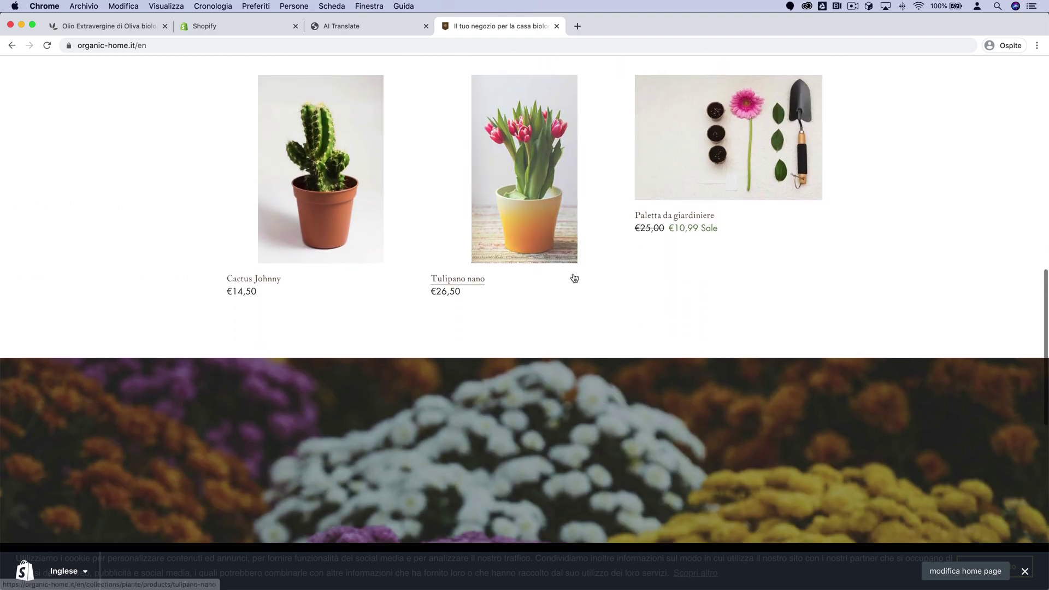
pyautogui.scroll(12, 585, 260)
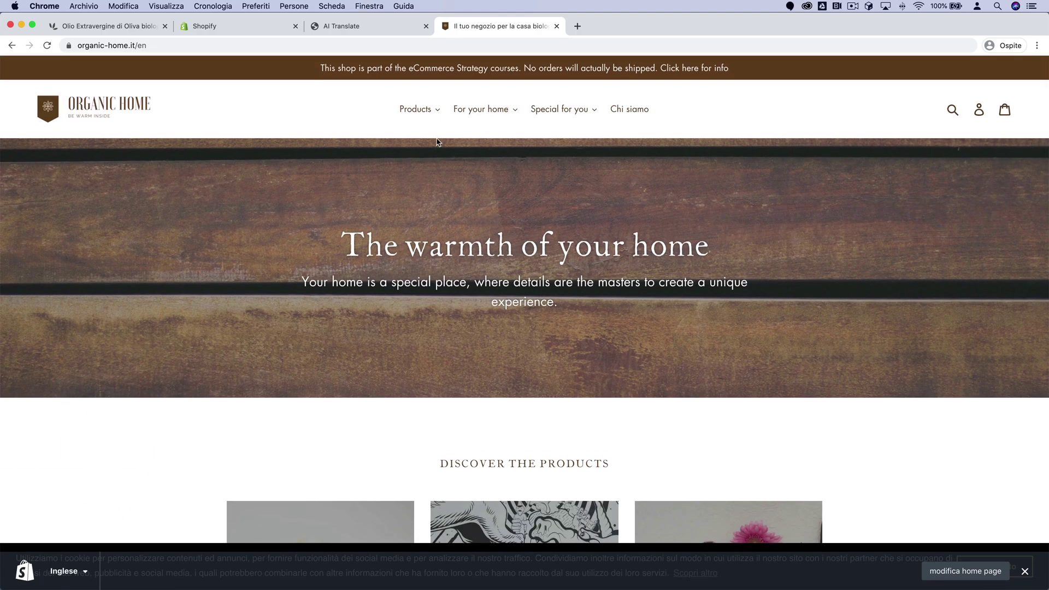
# - Open the plants collection in the English storefront and view the Aloe Vera "Bianchina" product
pyautogui.click(419, 110)
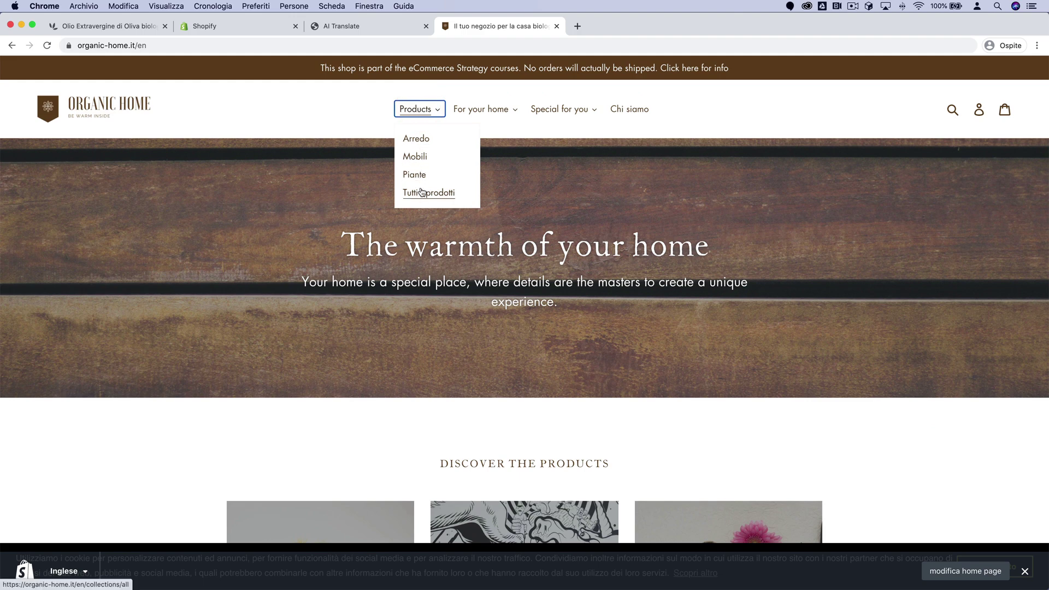
pyautogui.click(415, 173)
pyautogui.scroll(-5, 362, 265)
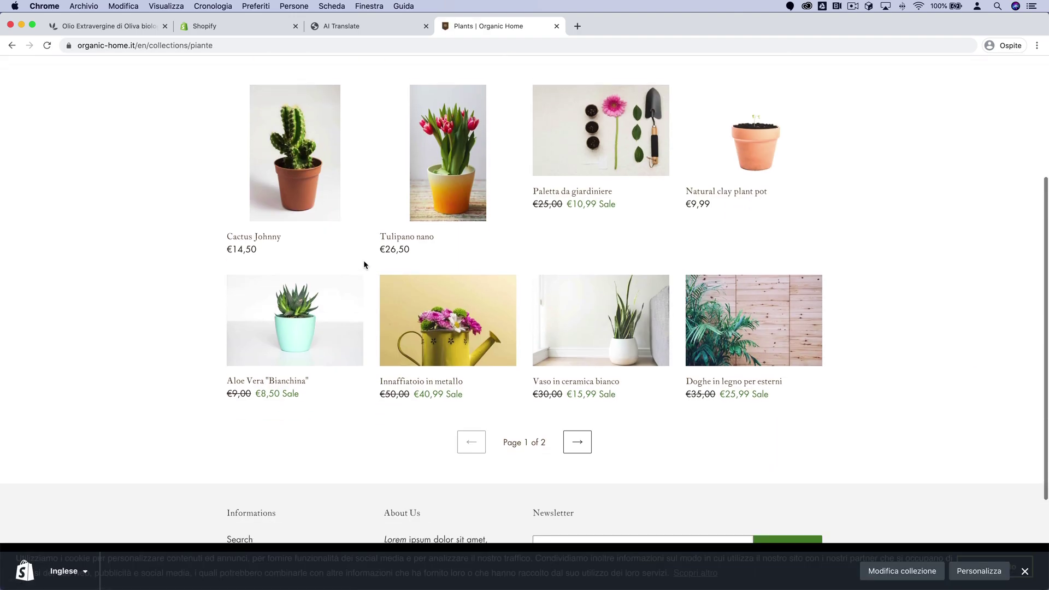
pyautogui.click(374, 298)
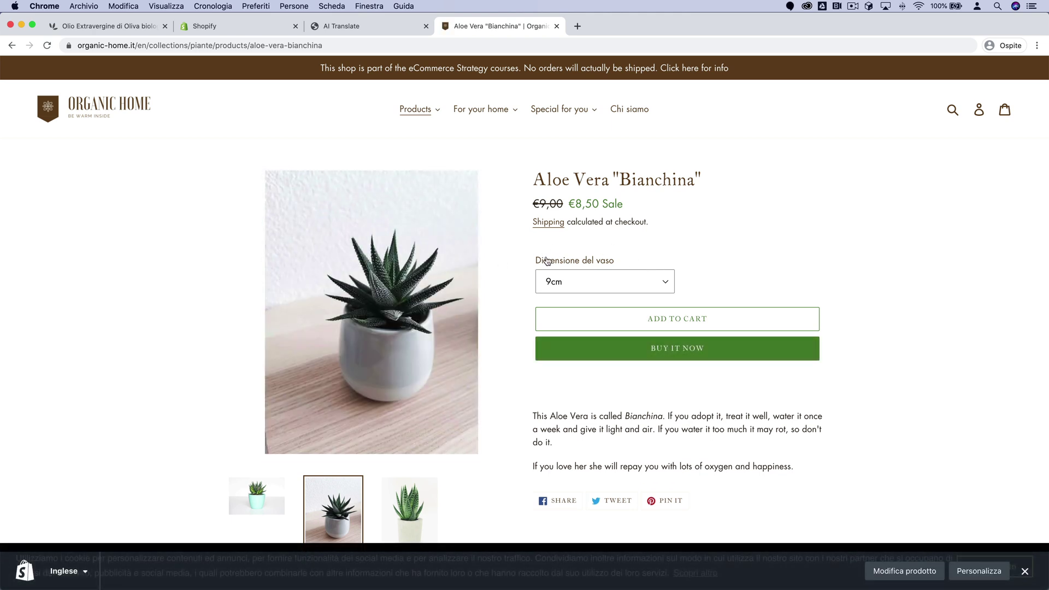
# - Examine the variant option label and the translated description on the English Aloe Vera product page
pyautogui.moveTo(536, 263)
pyautogui.mouseDown()
pyautogui.moveTo(623, 264)
pyautogui.moveTo(529, 258)
pyautogui.mouseUp()
pyautogui.click(632, 259)
pyautogui.click(529, 258)
pyautogui.scroll(-3, 697, 274)
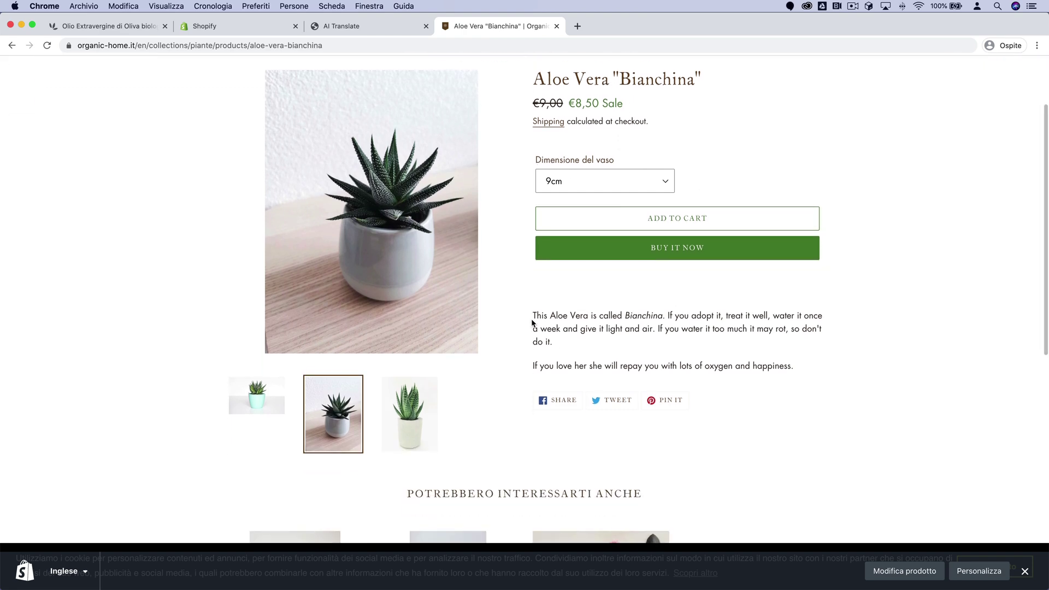
pyautogui.moveTo(536, 317); pyautogui.dragTo(731, 362)
pyautogui.click(731, 362)
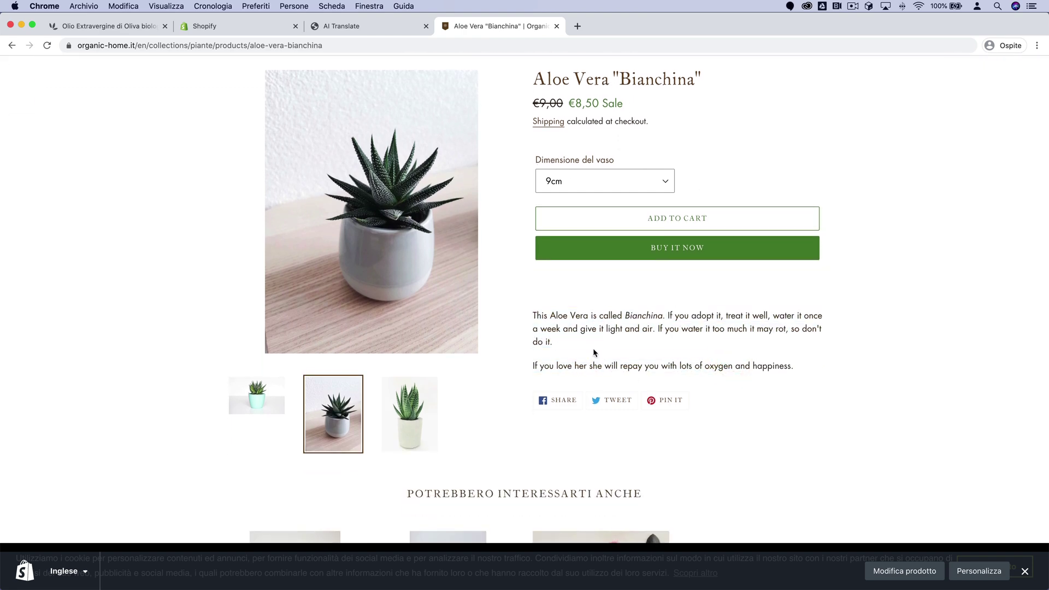
pyautogui.scroll(-3, 594, 352)
pyautogui.scroll(5, 594, 353)
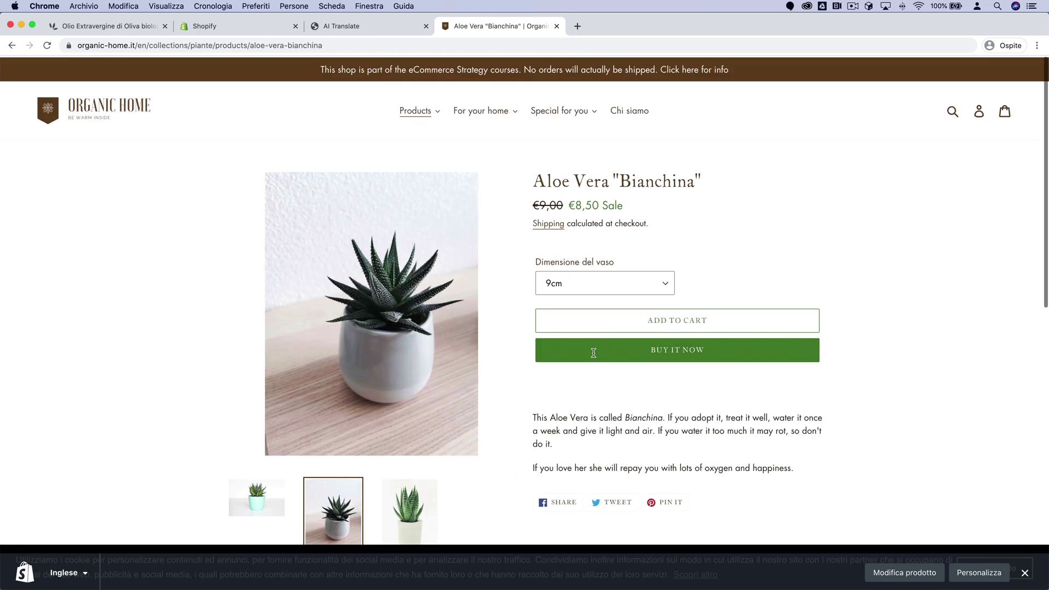
# - Switch the Aloe Vera product page from English to Italian and examine its original description
pyautogui.doubleClick(145, 46)
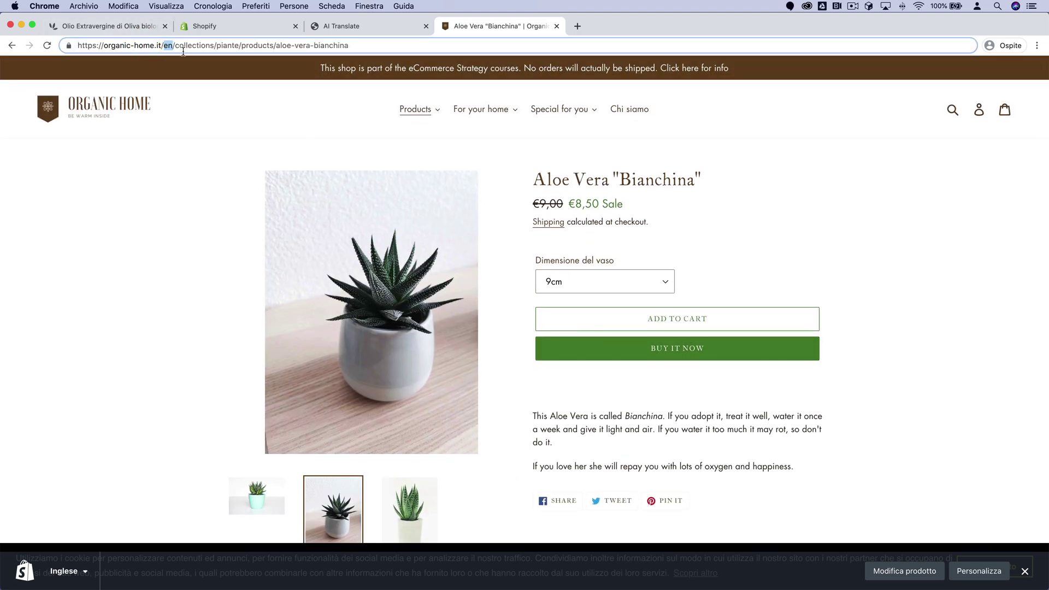
pyautogui.press('super+a')
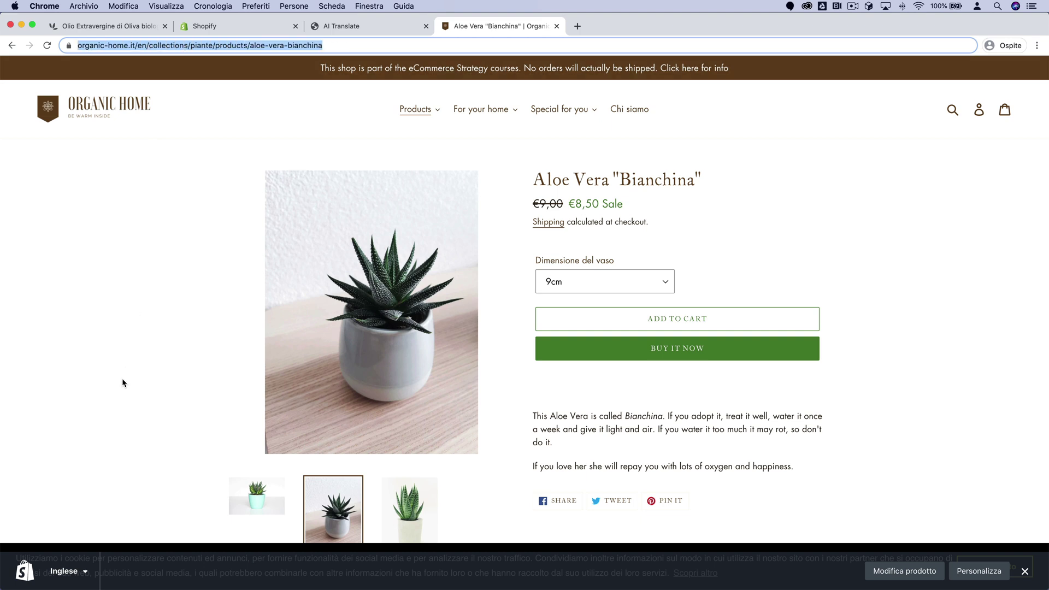
pyautogui.click(85, 572)
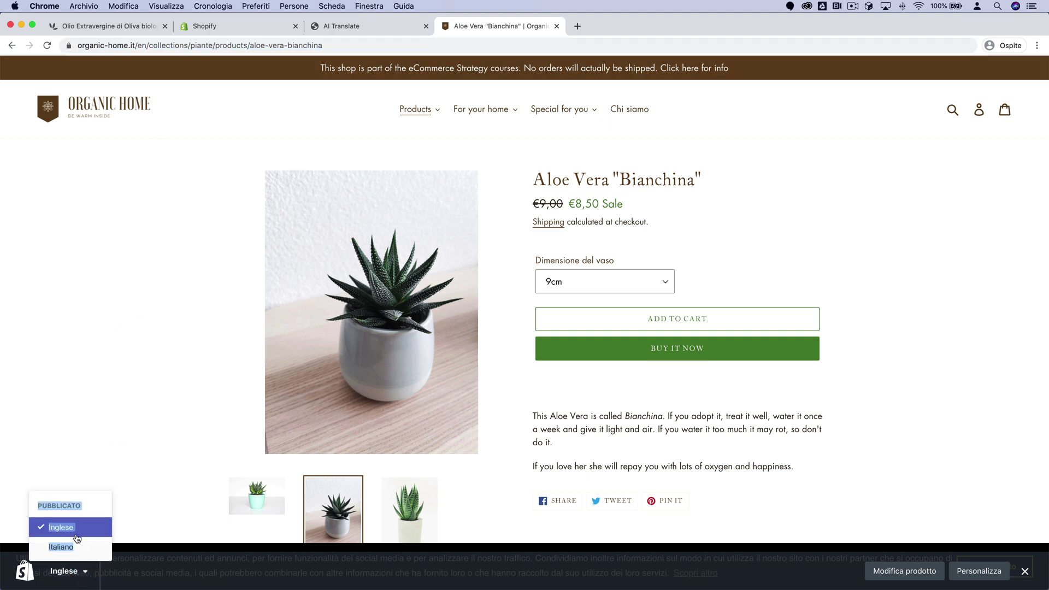
pyautogui.click(64, 547)
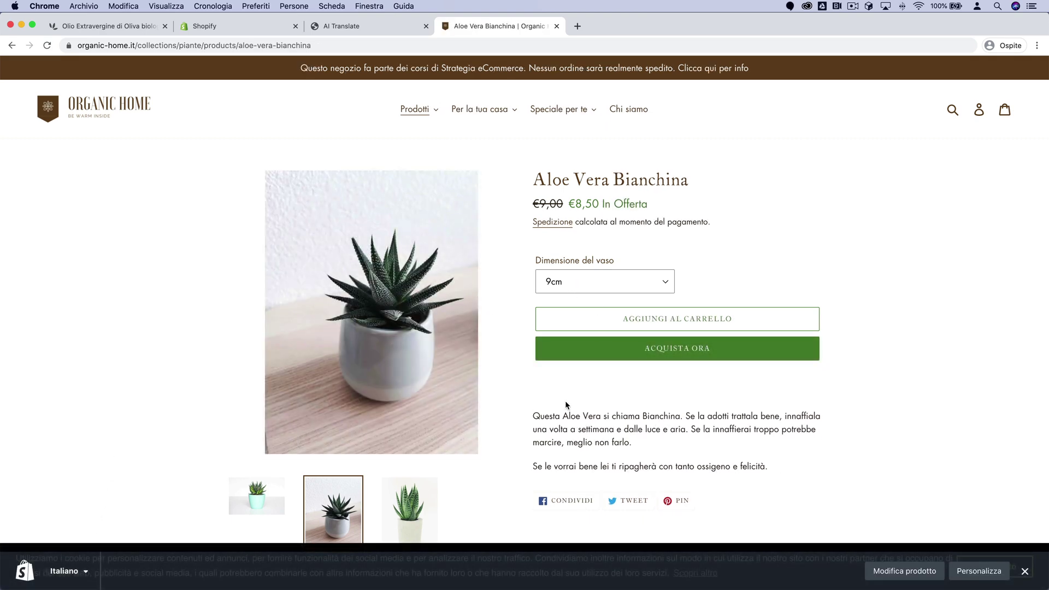
pyautogui.moveTo(541, 415); pyautogui.dragTo(636, 463)
pyautogui.click(634, 456)
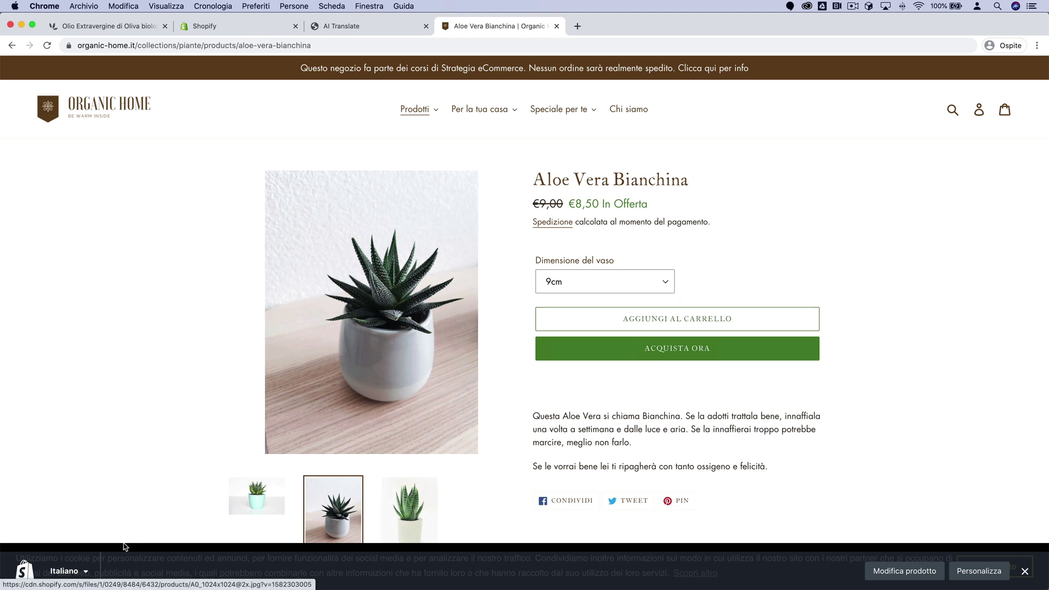
# - Switch the Aloe Vera product page back to English and go straight to checkout with the product
pyautogui.click(81, 569)
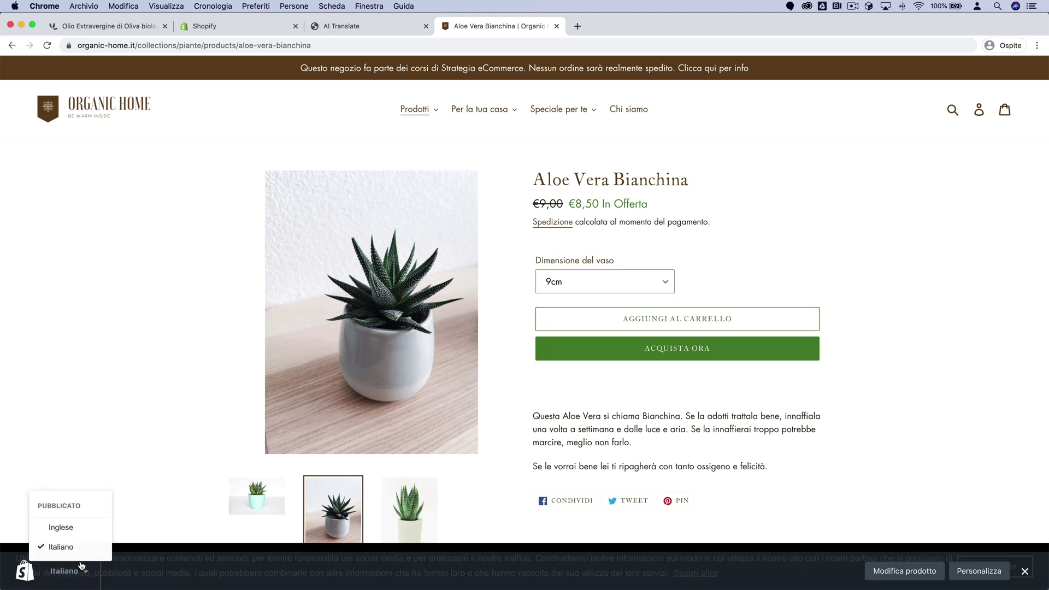
pyautogui.click(87, 530)
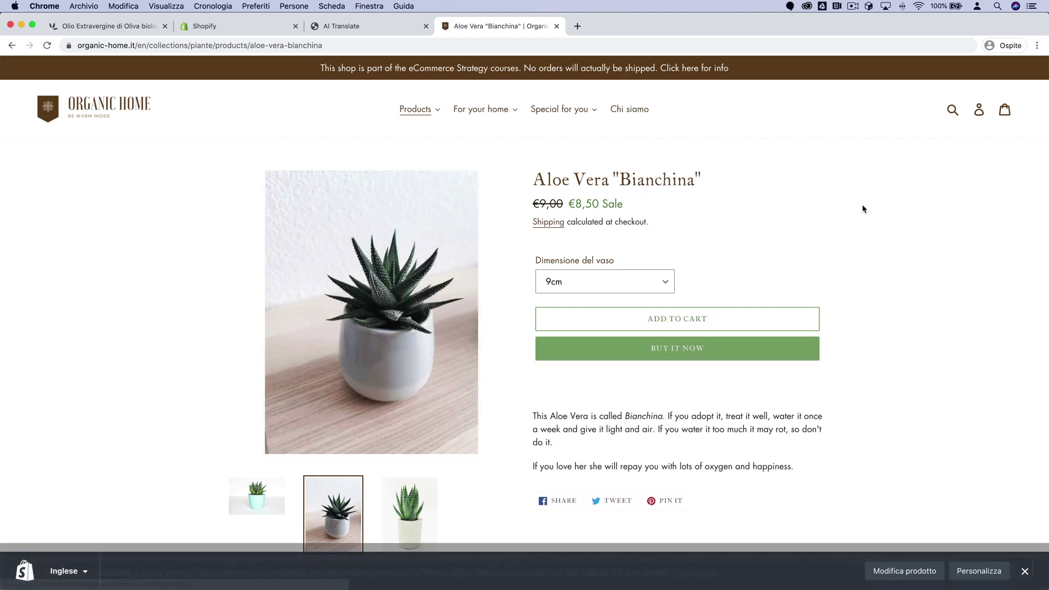
pyautogui.click(678, 354)
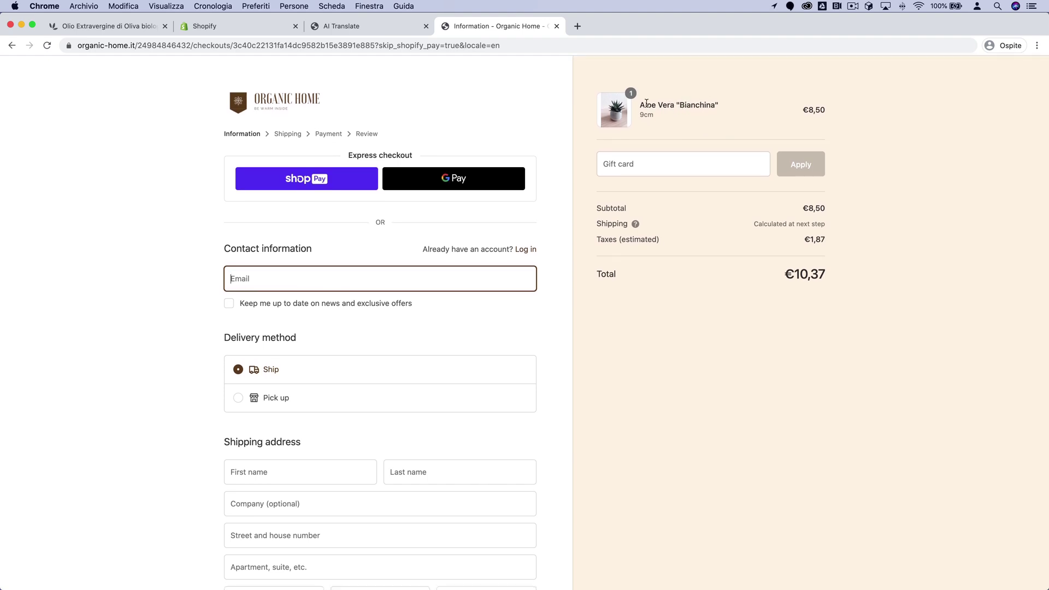
# - Examine the language of the product title in the checkout's order summary
pyautogui.moveTo(646, 103); pyautogui.dragTo(720, 105)
pyautogui.click(728, 107)
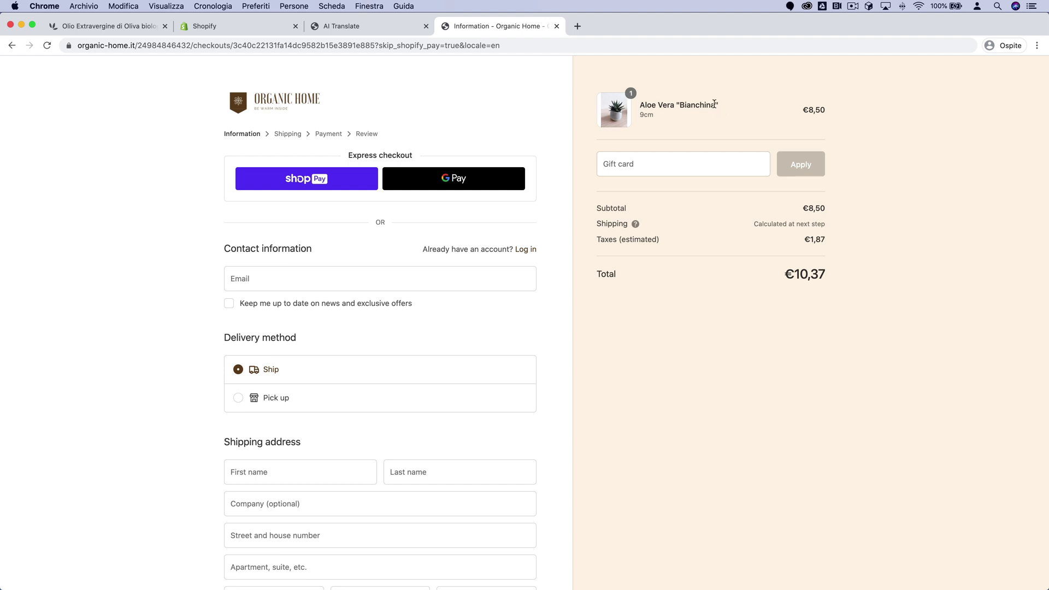
pyautogui.moveTo(721, 104); pyautogui.dragTo(642, 106)
pyautogui.click(655, 103)
pyautogui.tripleClick(684, 103)
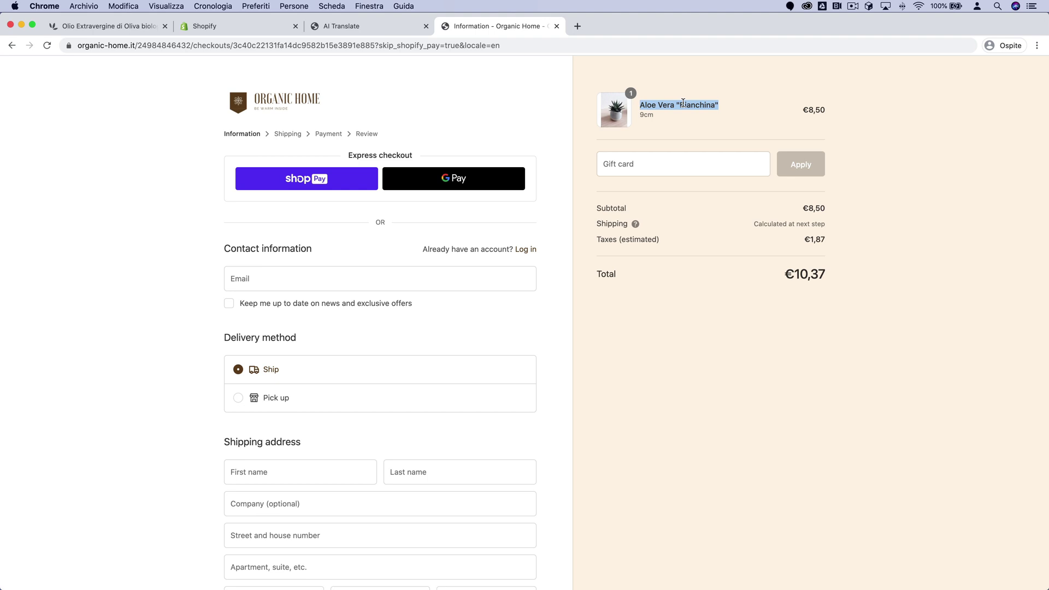
pyautogui.moveTo(716, 105)
pyautogui.mouseDown()
pyautogui.moveTo(687, 106)
pyautogui.moveTo(701, 107)
pyautogui.mouseUp()
pyautogui.click(701, 108)
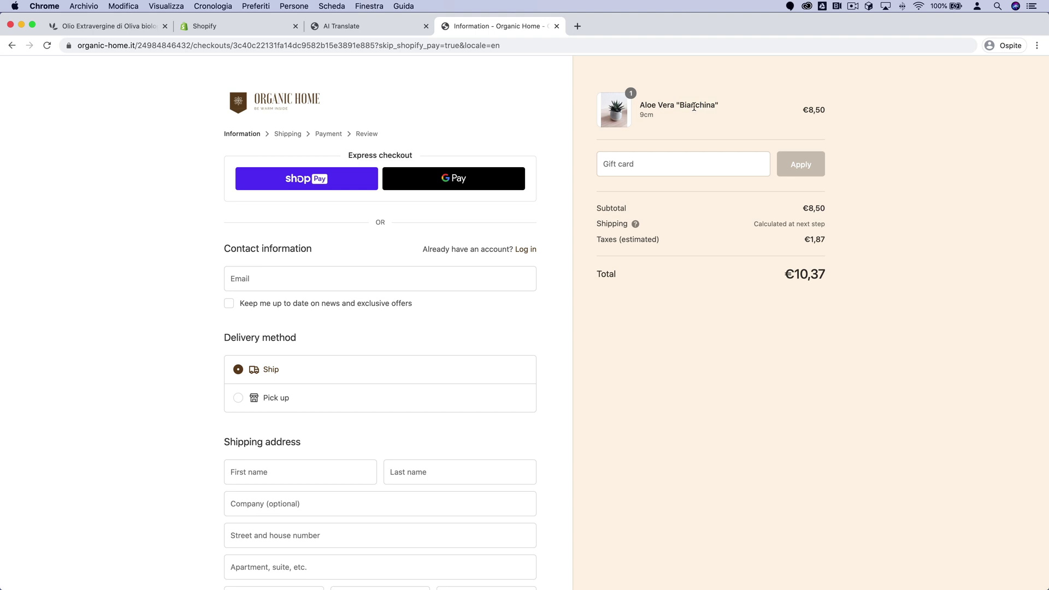
# - Install Translation Lab - AI Translate from the Shopify App Store's translation apps and open its language configuration
pyautogui.click(217, 24)
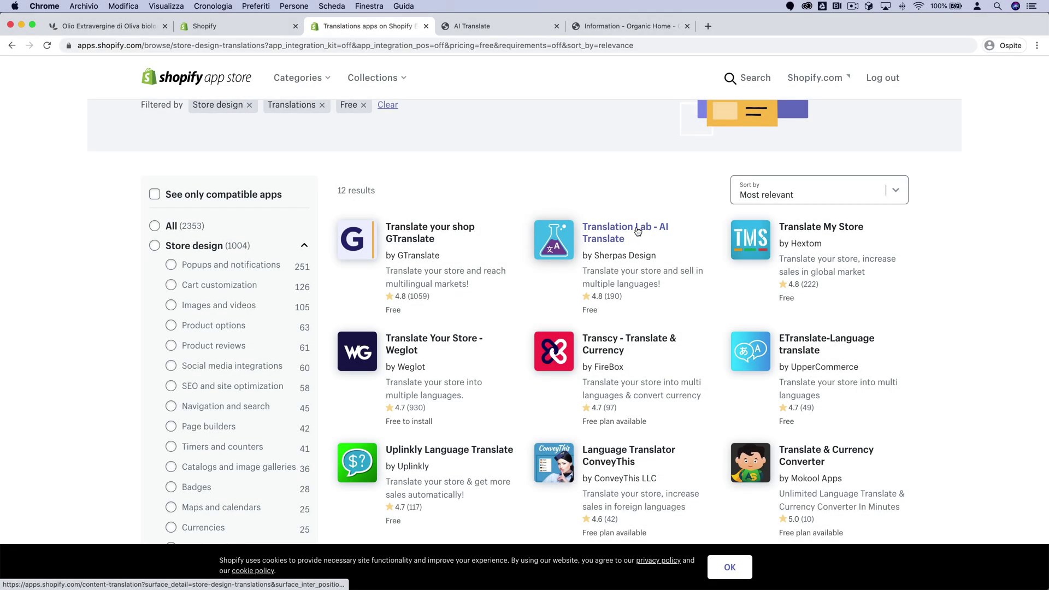
pyautogui.click(628, 233)
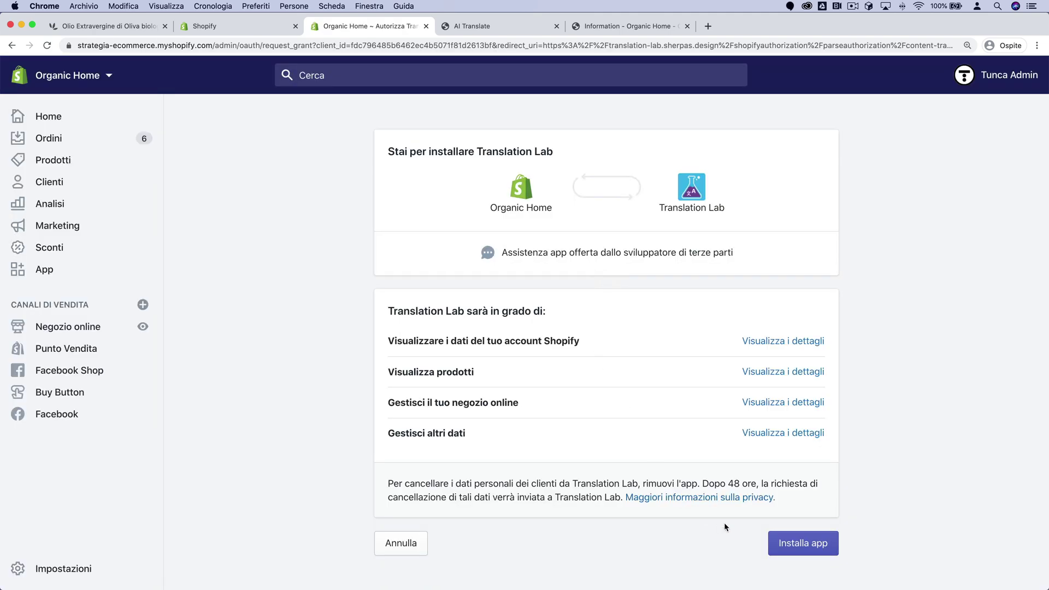
pyautogui.click(797, 544)
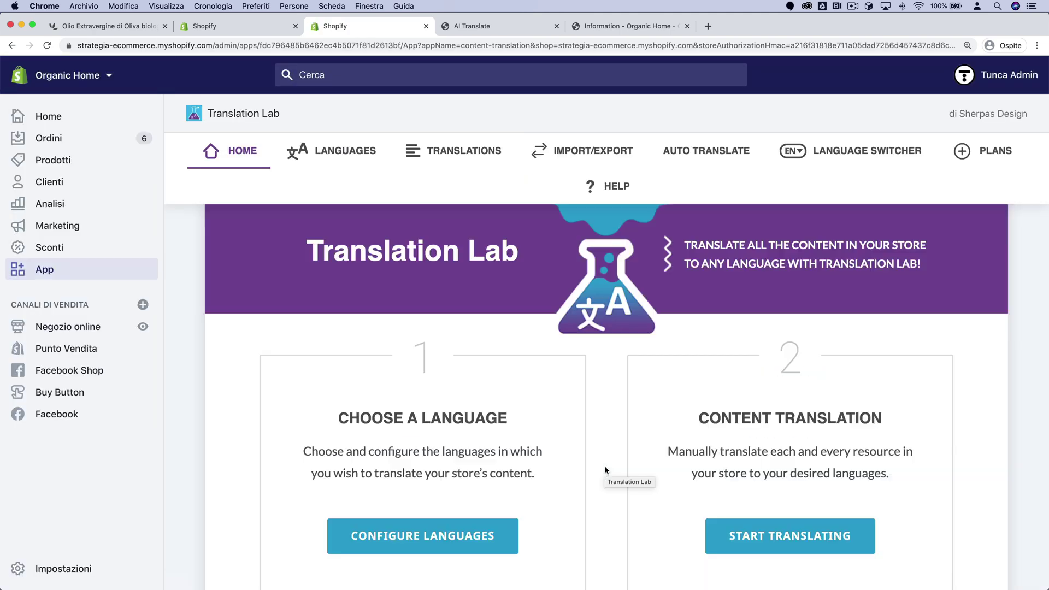
pyautogui.scroll(-3, 559, 406)
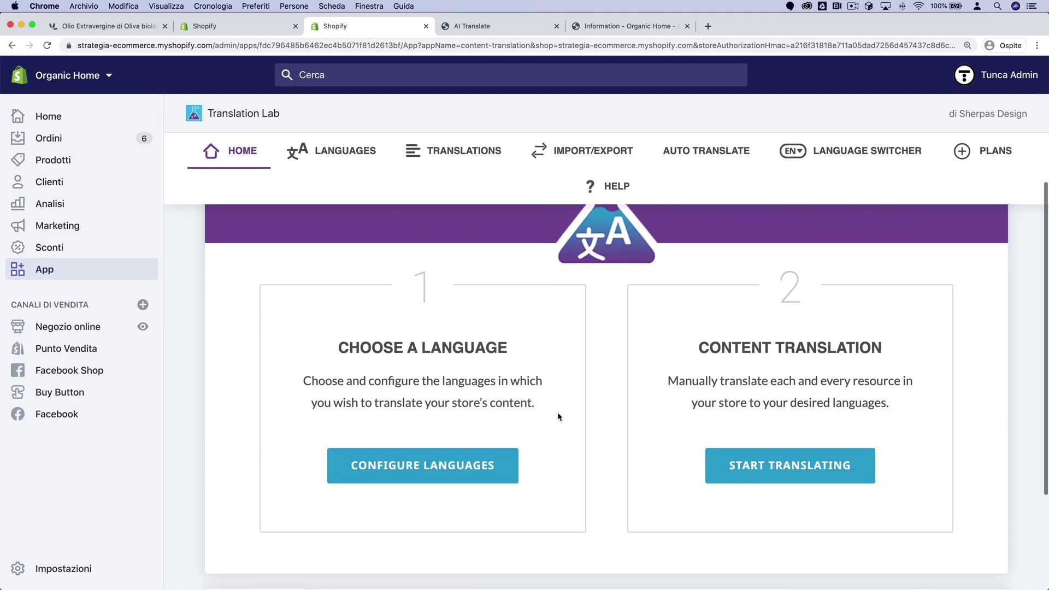
pyautogui.click(463, 398)
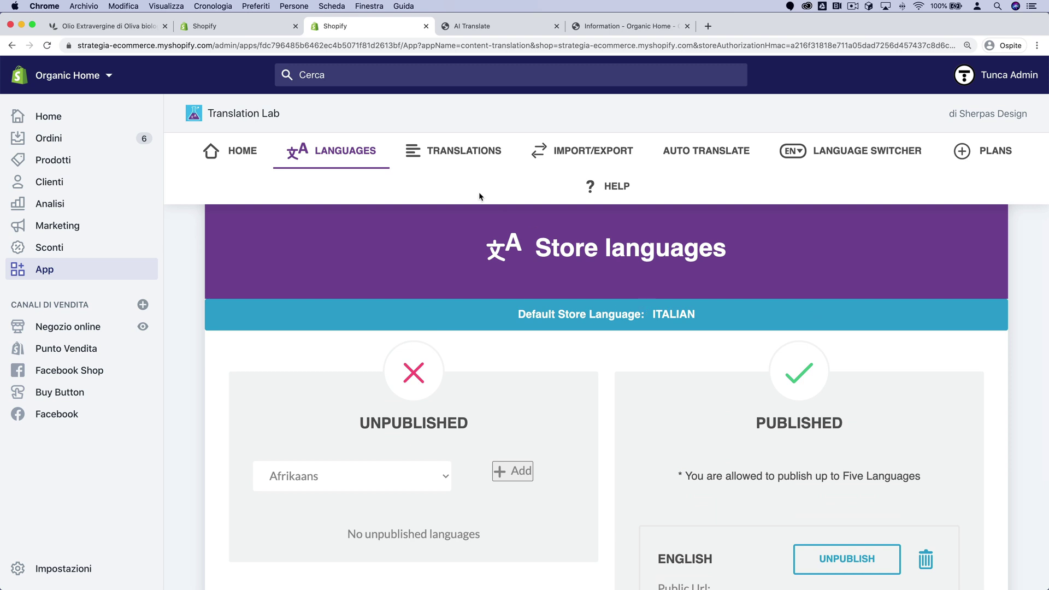
# - Open the English product translations in Translation Lab and search for "aloe" to bring up the Aloe Vera product's fields
pyautogui.click(457, 151)
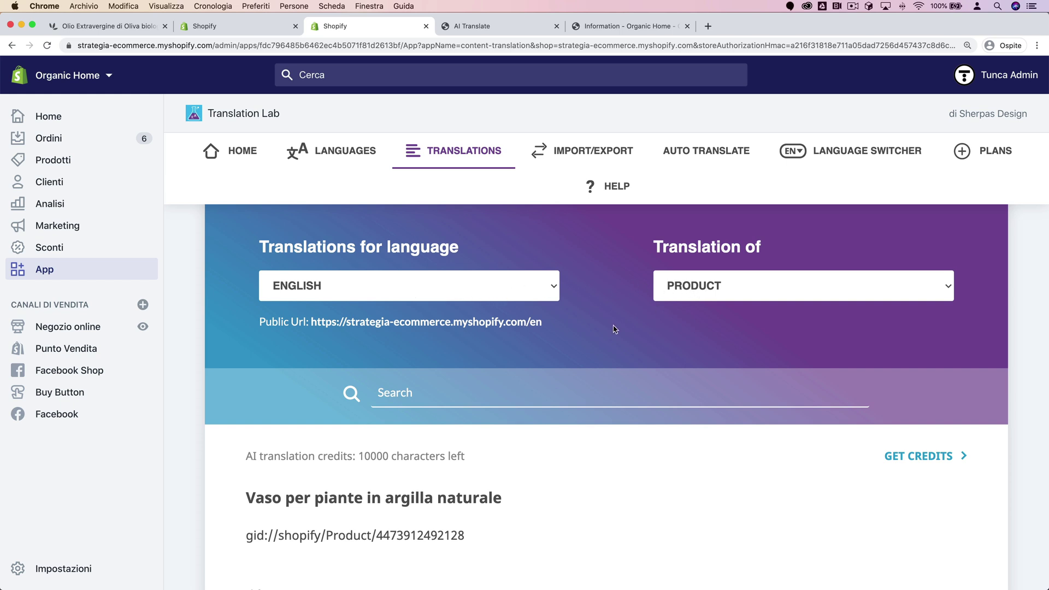
pyautogui.scroll(-3, 594, 331)
pyautogui.click(488, 296)
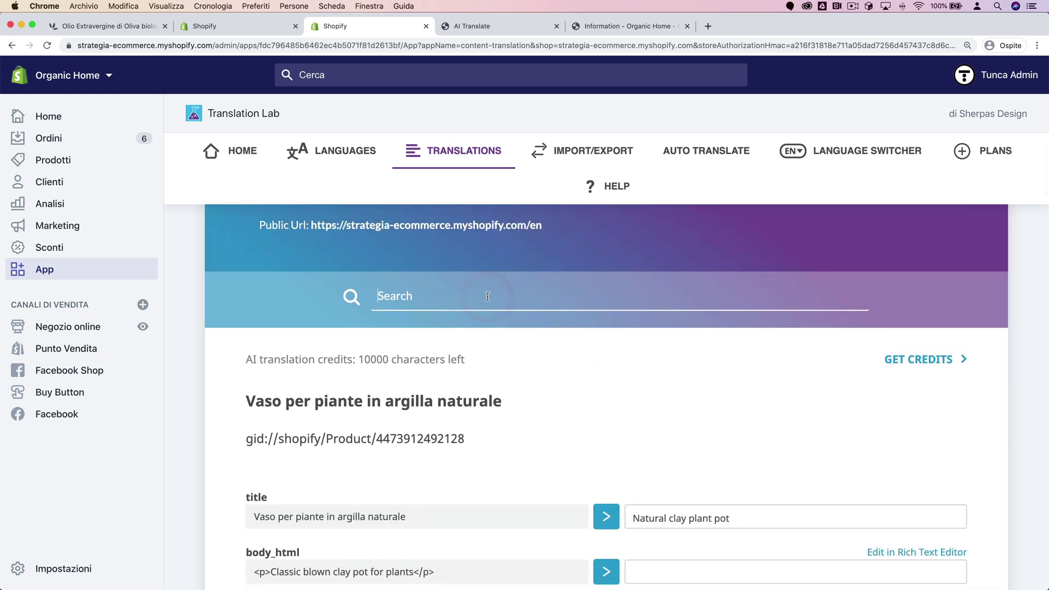
pyautogui.write('aloe')
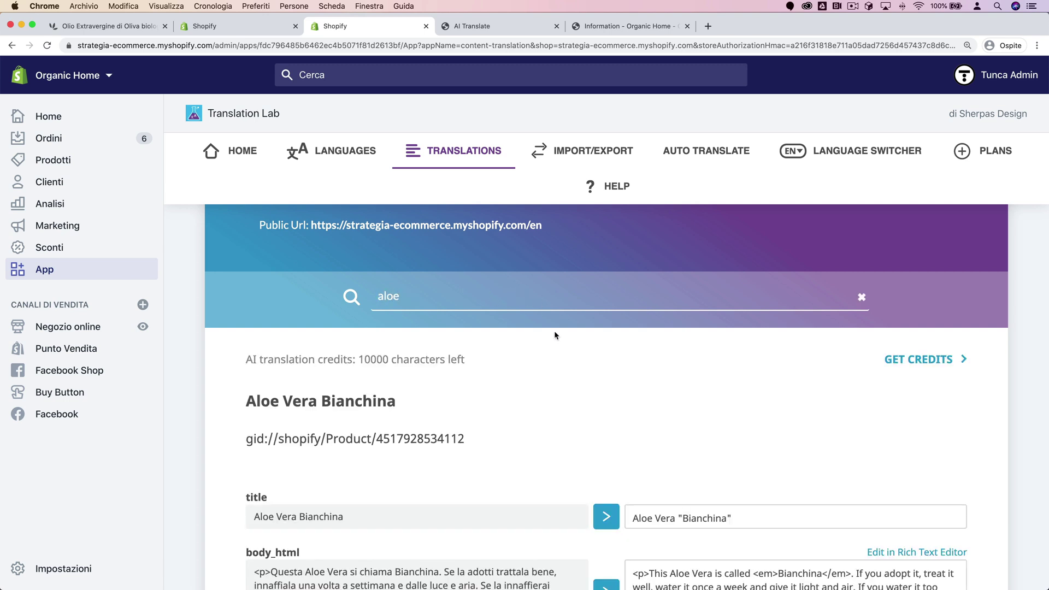
pyautogui.scroll(-1, 525, 343)
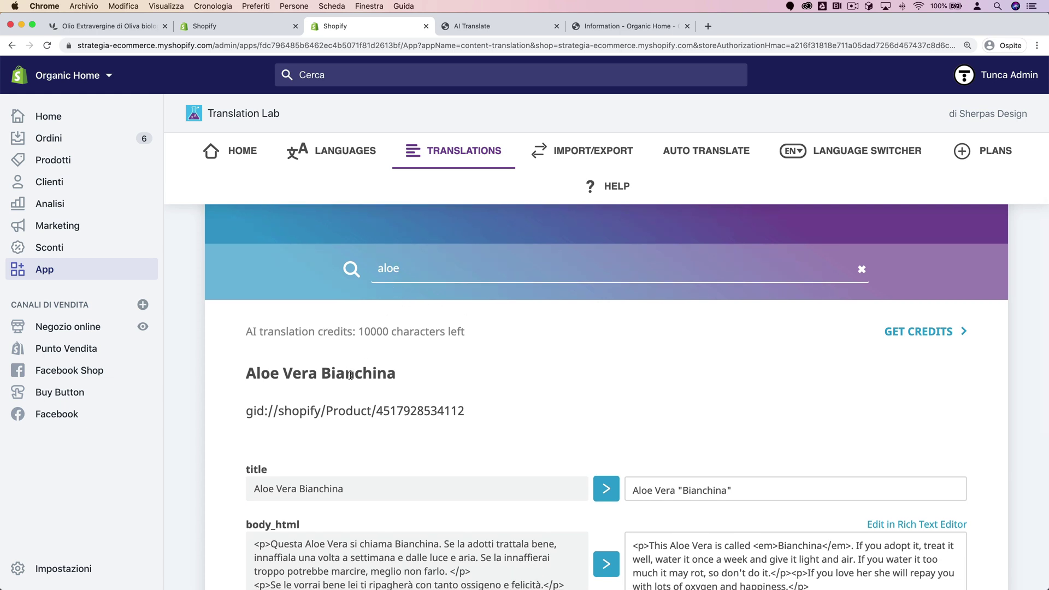
pyautogui.scroll(-3, 493, 359)
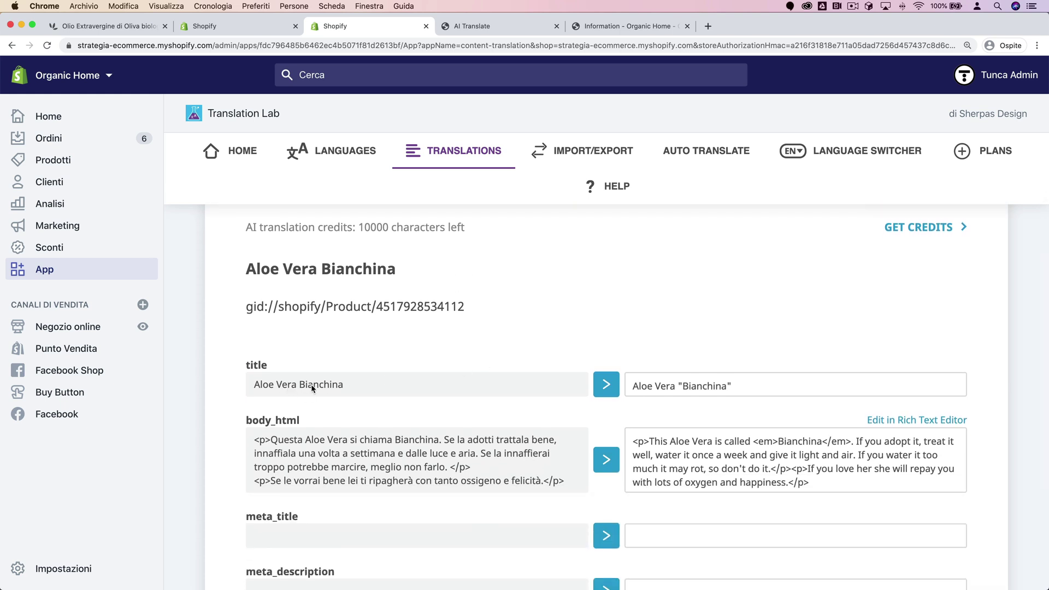
# - Compare the Italian source title and body_html description of the Aloe Vera product with their English translations
pyautogui.click(679, 385)
pyautogui.click(733, 386)
pyautogui.scroll(-1, 437, 390)
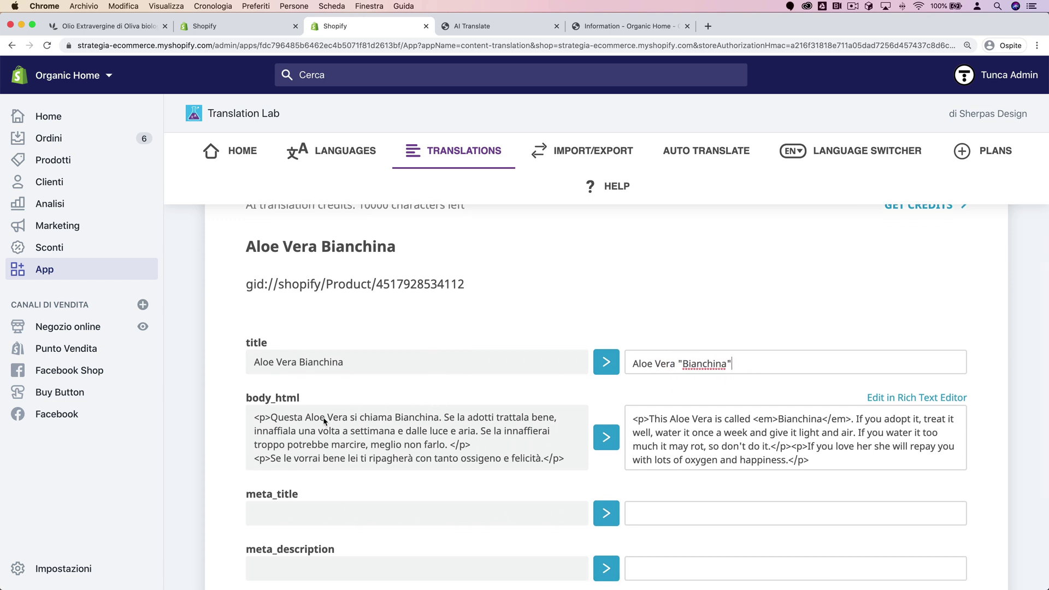
pyautogui.moveTo(271, 419); pyautogui.dragTo(445, 434)
pyautogui.click(640, 421)
pyautogui.moveTo(649, 419); pyautogui.dragTo(754, 419)
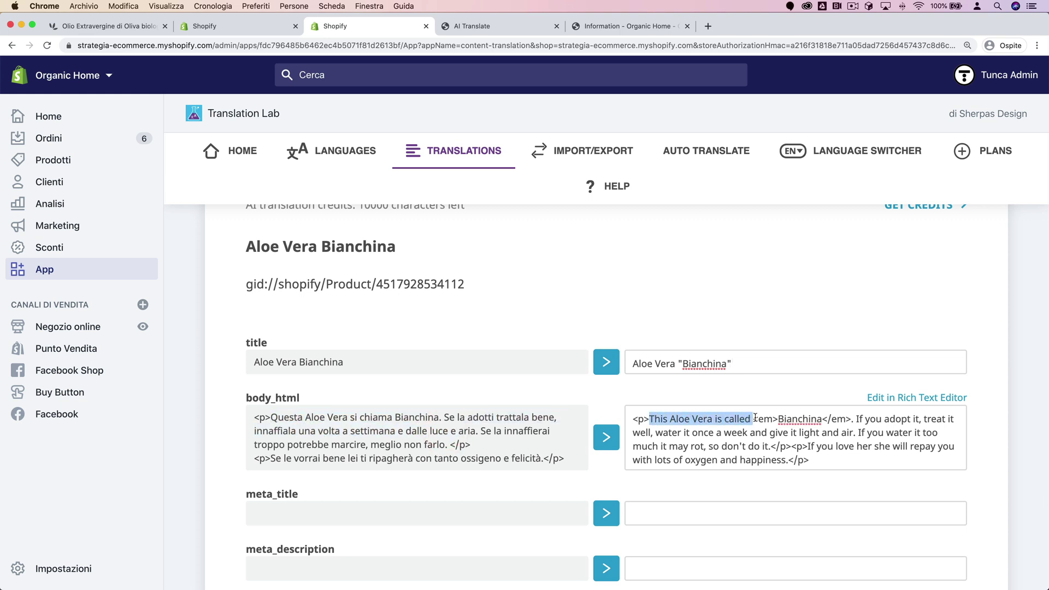
pyautogui.click(750, 418)
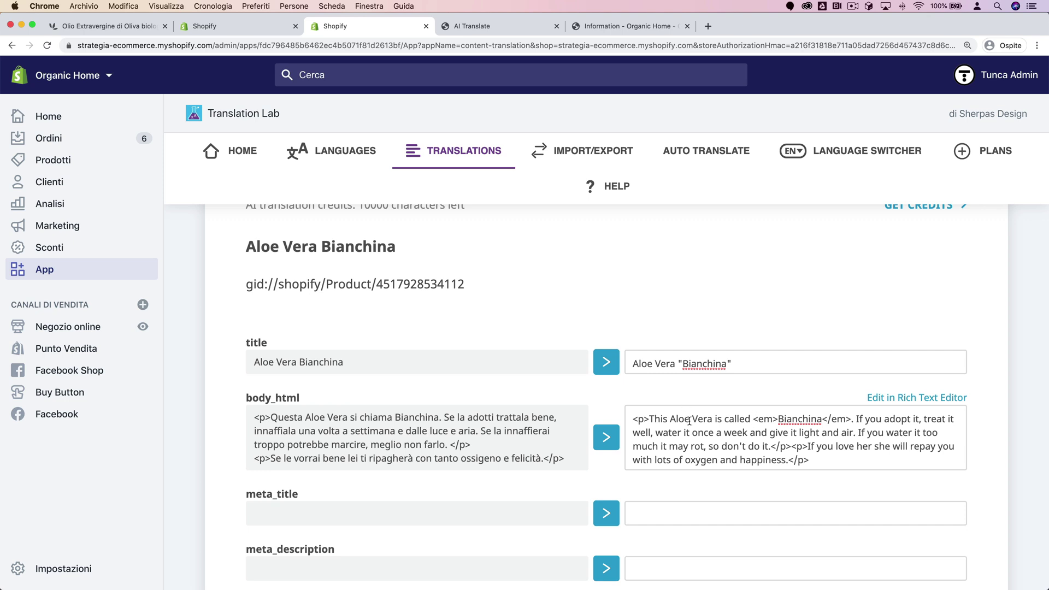
pyautogui.moveTo(649, 420); pyautogui.dragTo(848, 463)
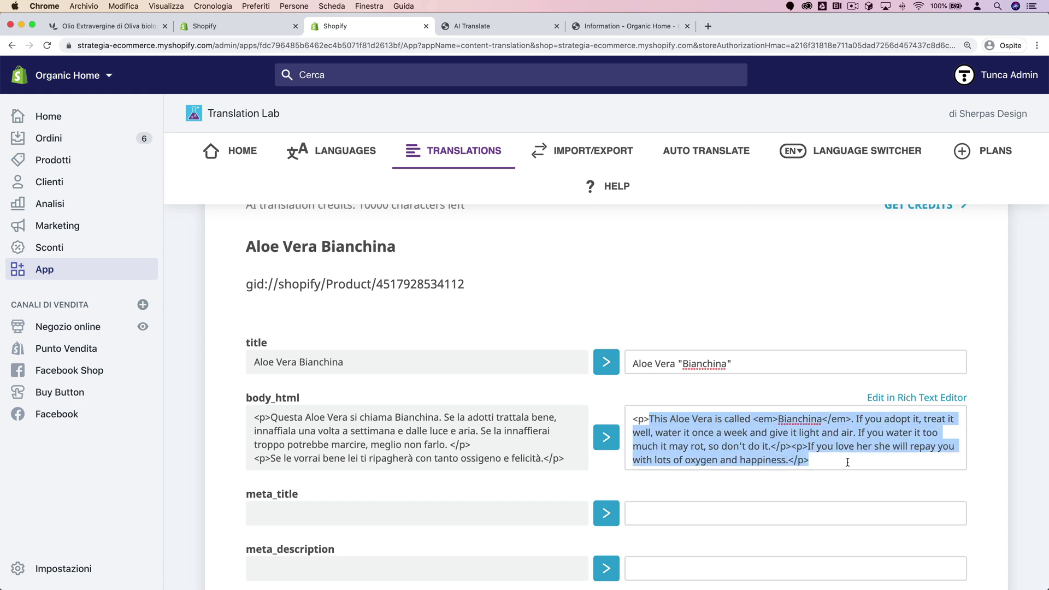
pyautogui.click(840, 459)
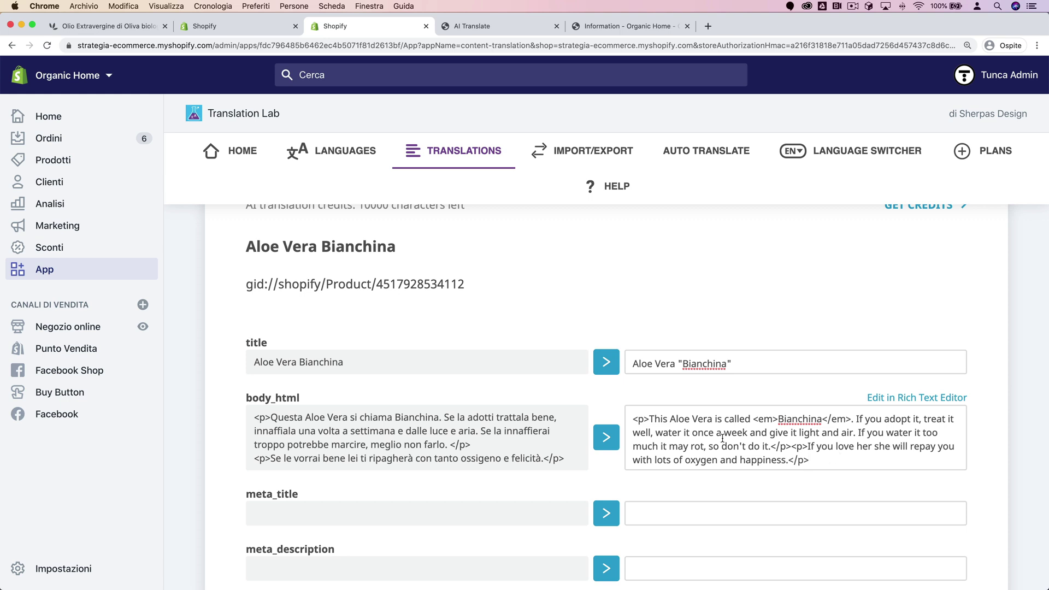
# - Make the word "repay" bold in the Aloe Vera product's English description using the rich text editor, and save the translation
pyautogui.click(920, 400)
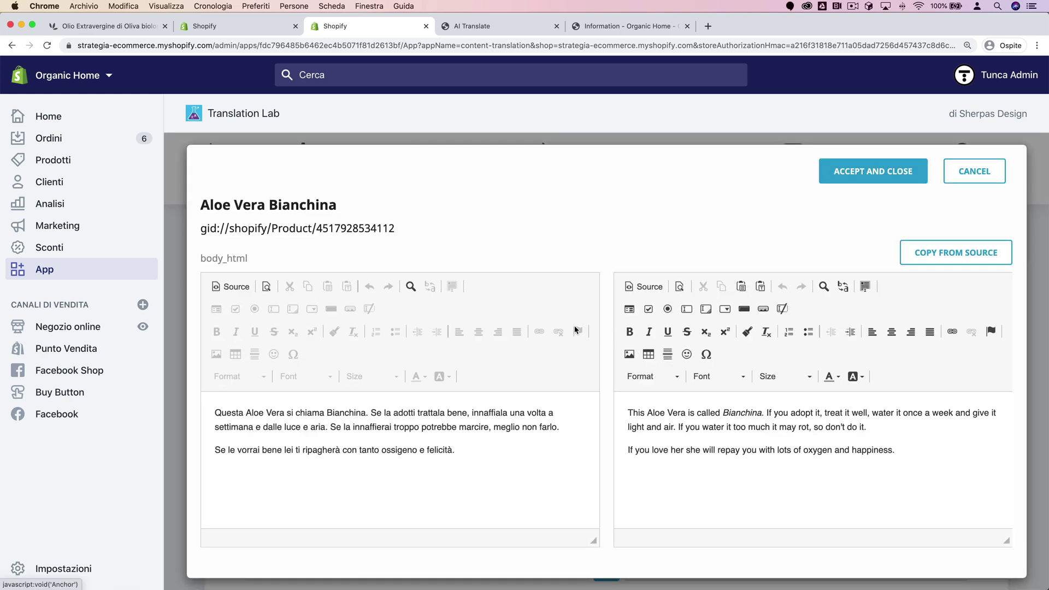
pyautogui.moveTo(677, 414); pyautogui.dragTo(728, 487)
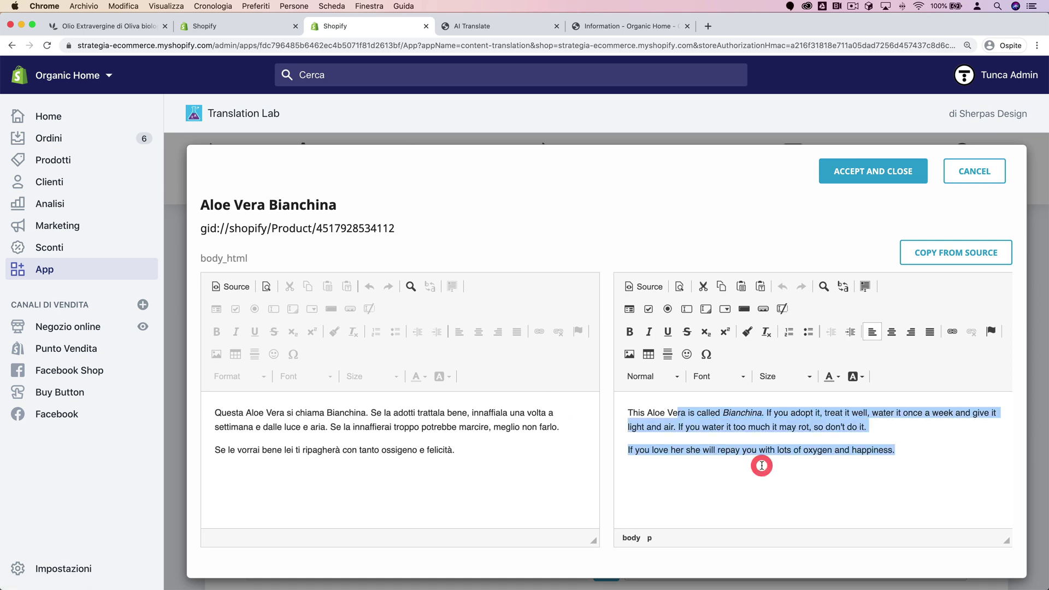
pyautogui.click(728, 487)
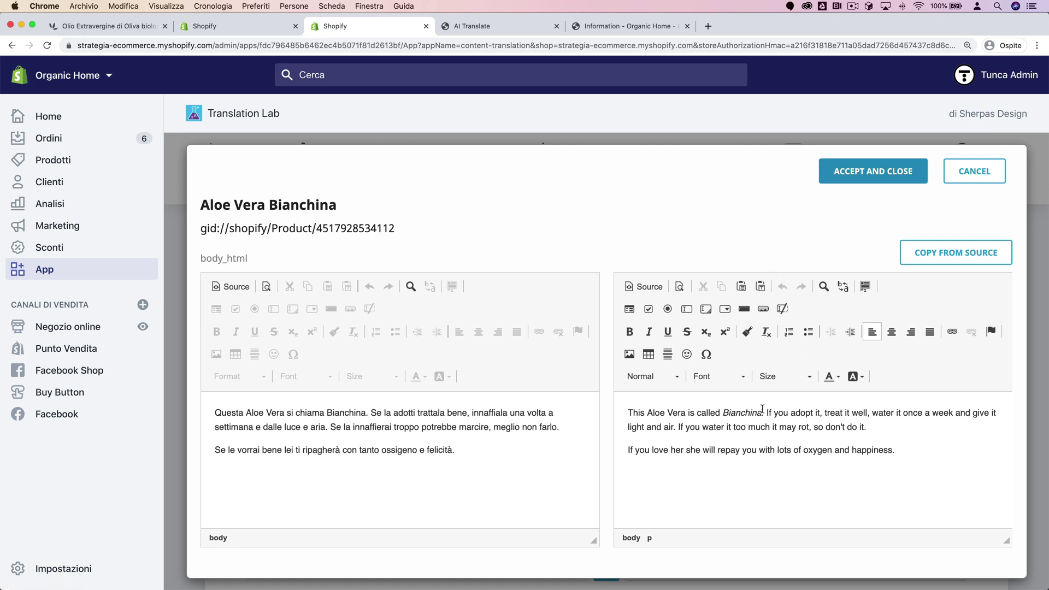
pyautogui.click(878, 428)
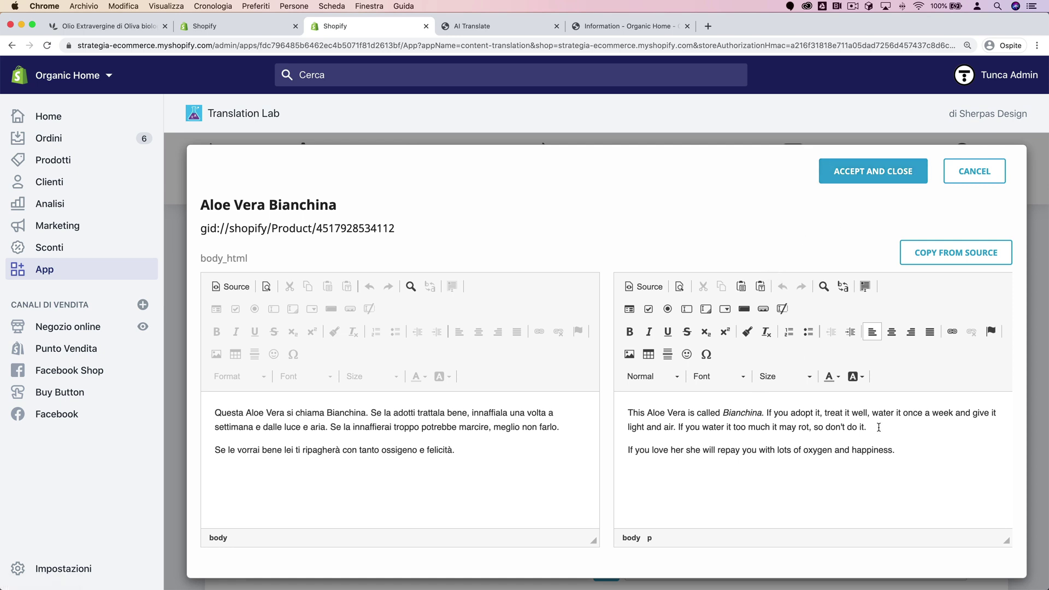
pyautogui.doubleClick(727, 450)
pyautogui.click(629, 332)
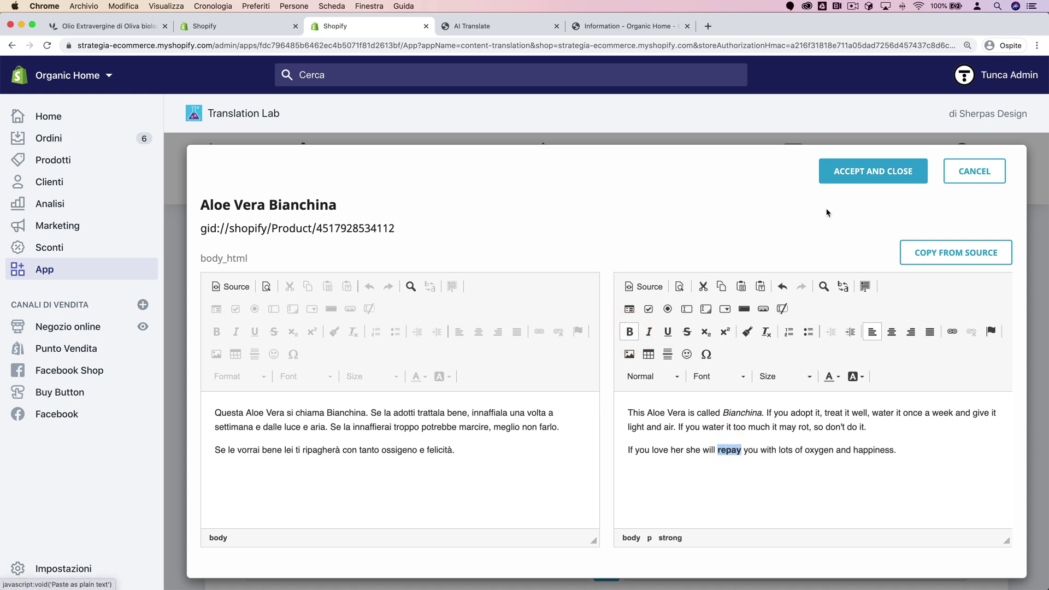
pyautogui.click(874, 173)
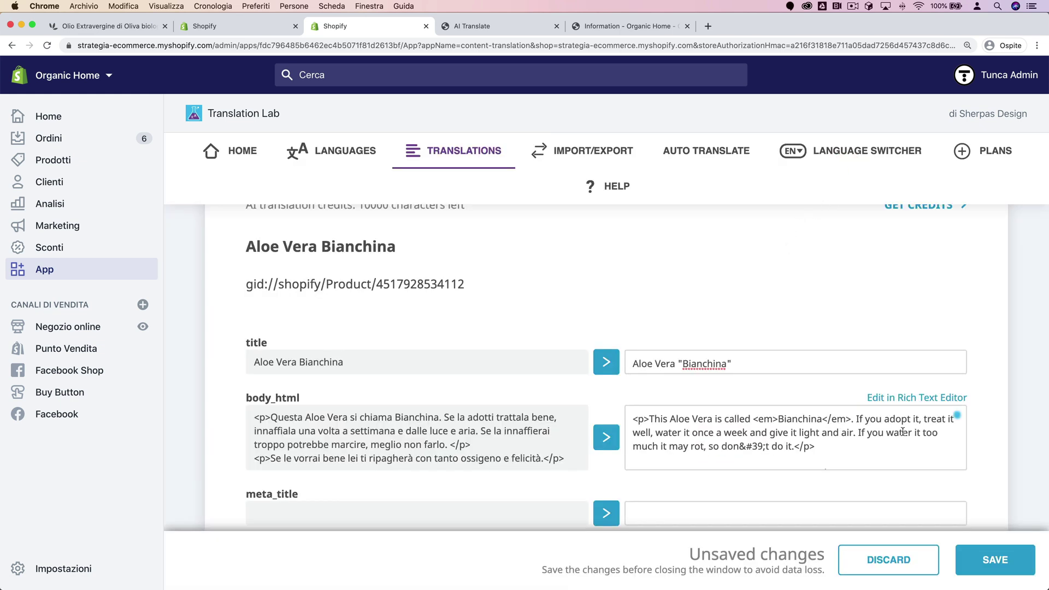
pyautogui.click(992, 559)
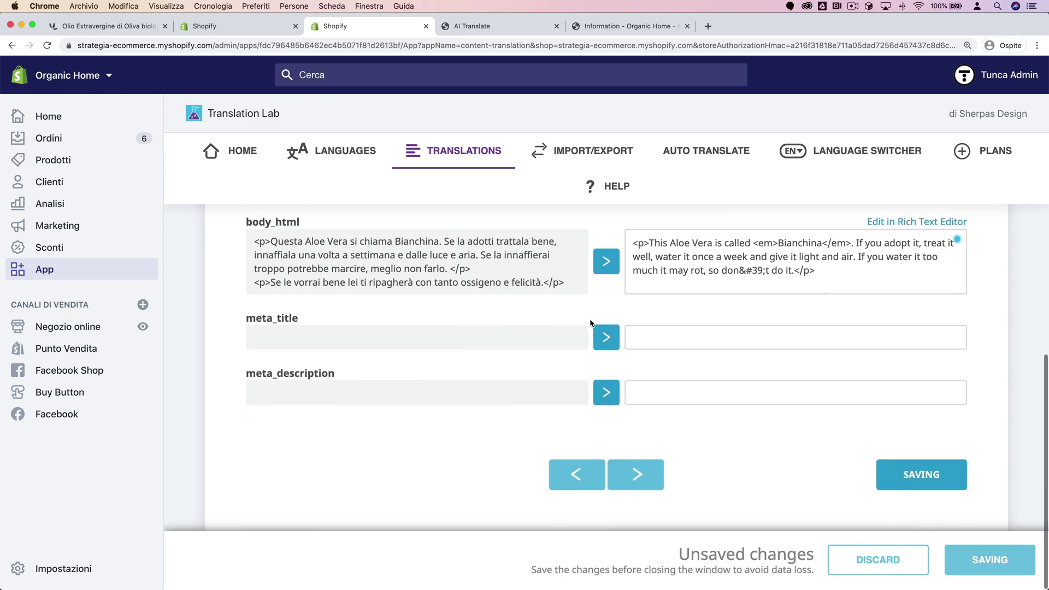
pyautogui.scroll(5, 589, 326)
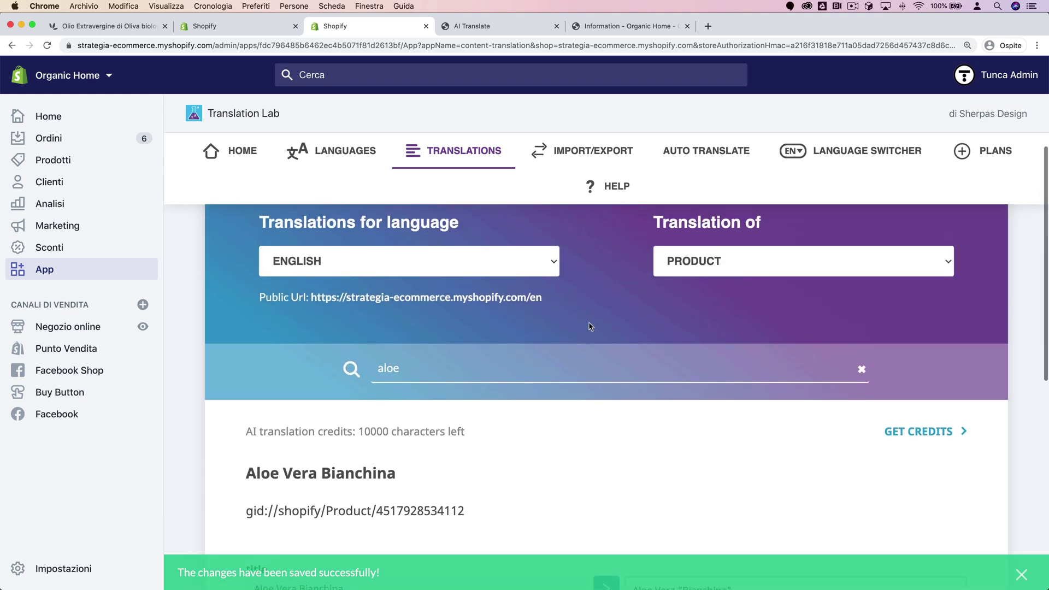